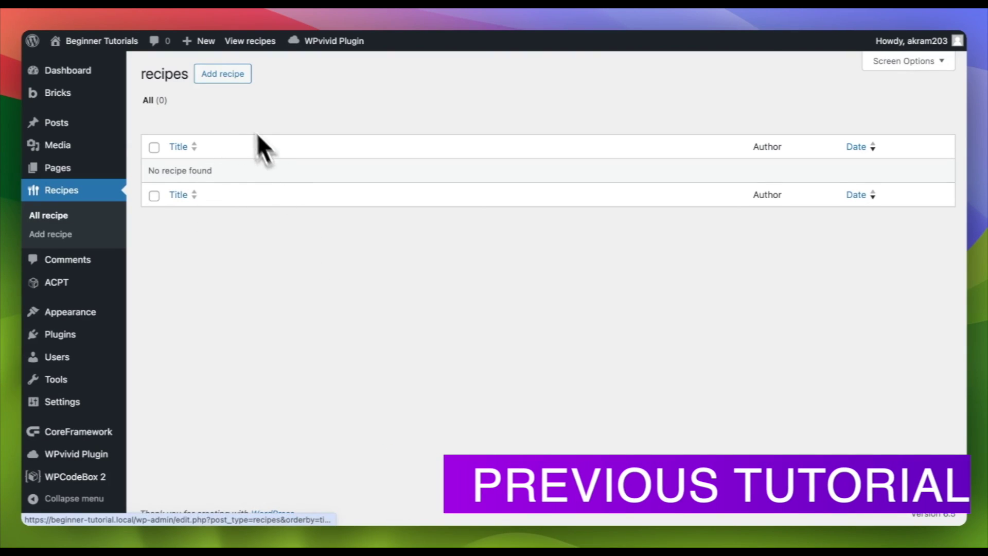
Start a new recipe from Recipes > Add recipe and put the cursor in its content area.
left_click(225, 77)
scroll(476, 345, "down", 1)
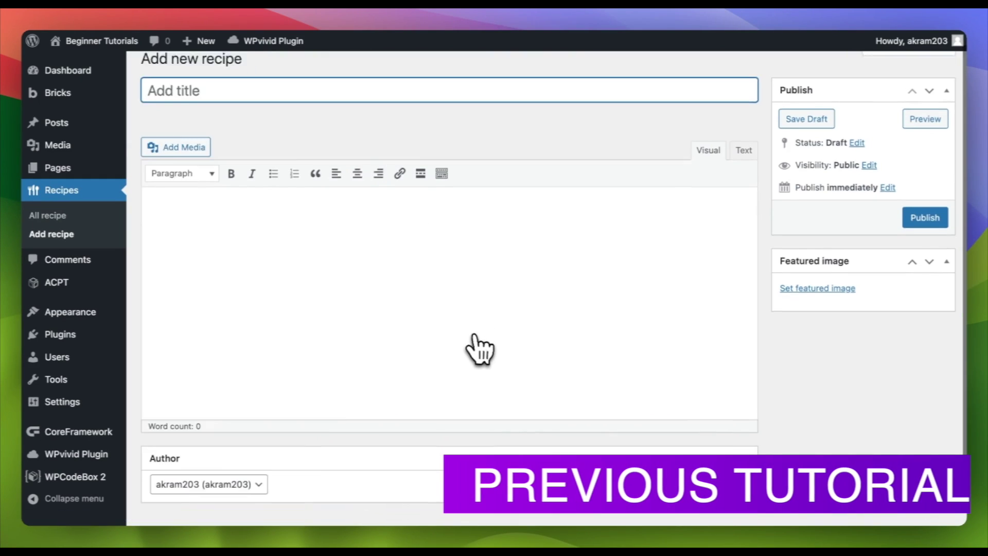
scroll(475, 350, "down", 2)
scroll(476, 406, "up", 3)
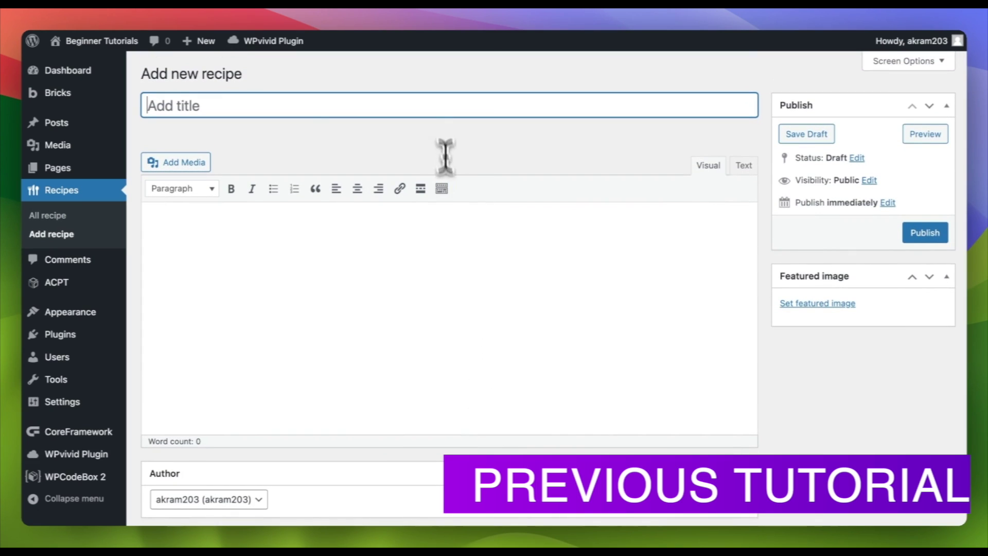
left_click(447, 235)
scroll(443, 242, "down", 3)
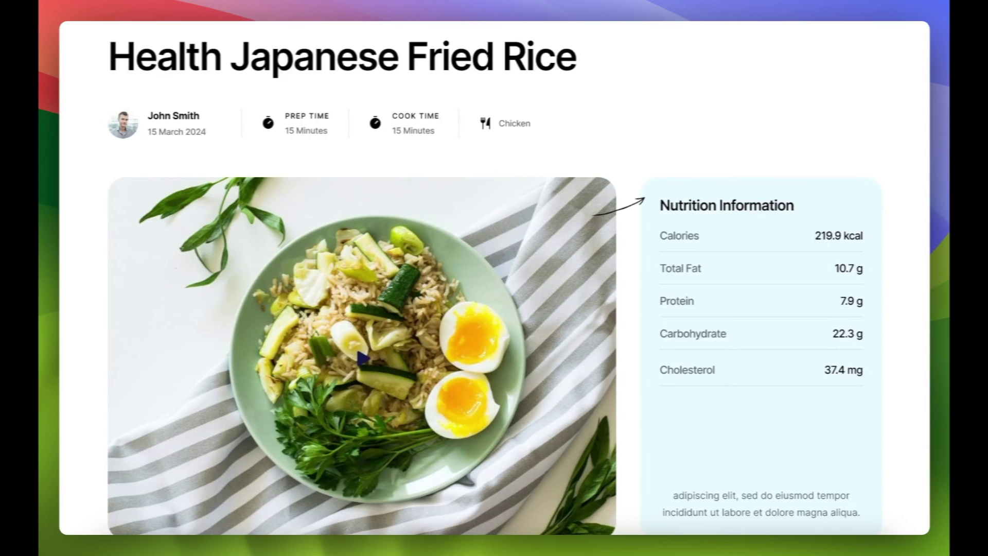
scroll(505, 321, "down", 2)
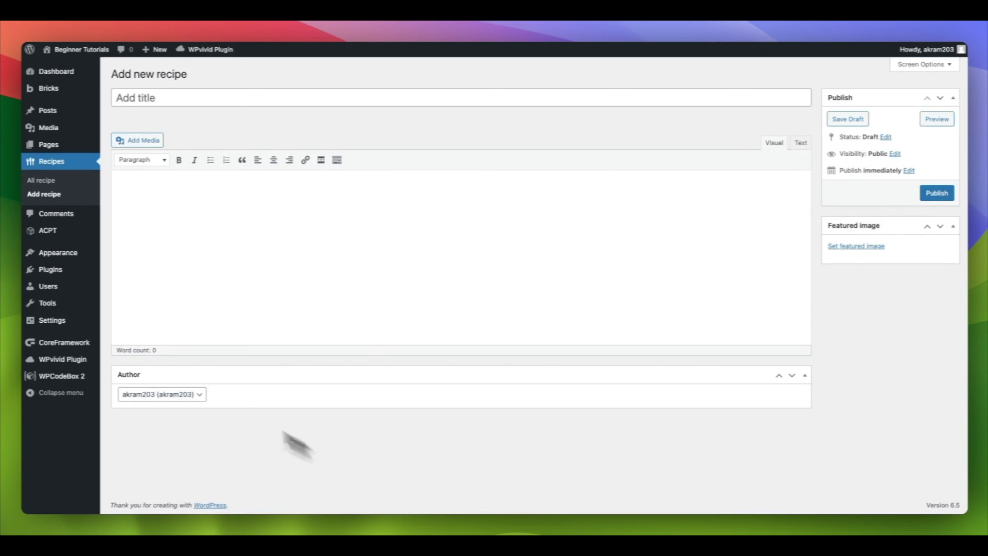
Go to ACPT > Field groups in the admin sidebar.
mouse_move(51, 230)
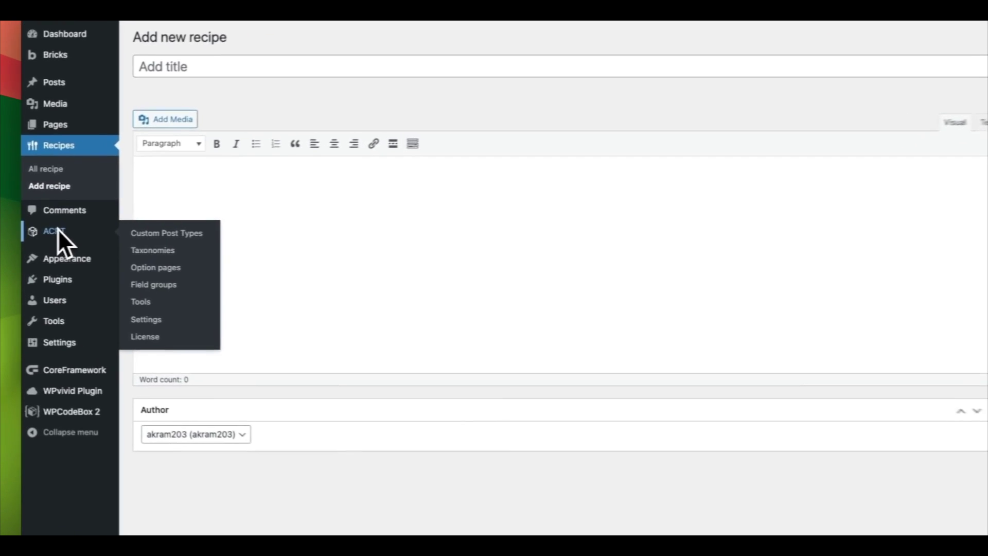
left_click(177, 291)
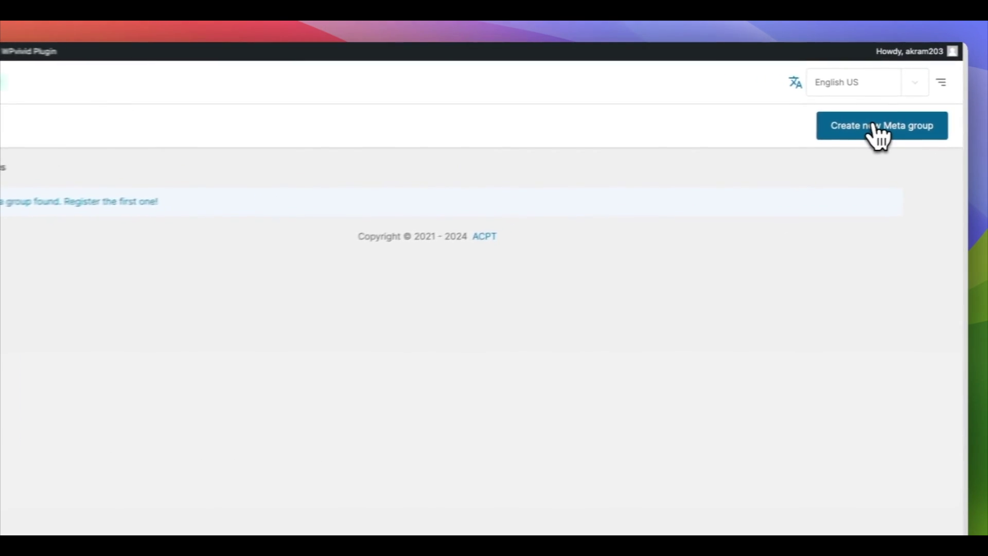
Create a new meta group with the label 'Recipes Custom Group'.
left_click(873, 128)
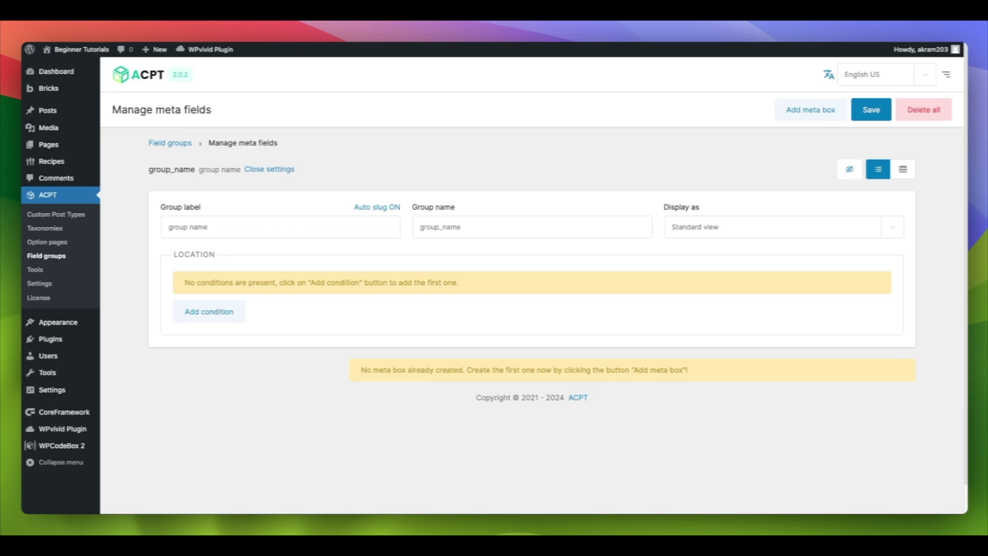
left_click(238, 225)
type("Re")
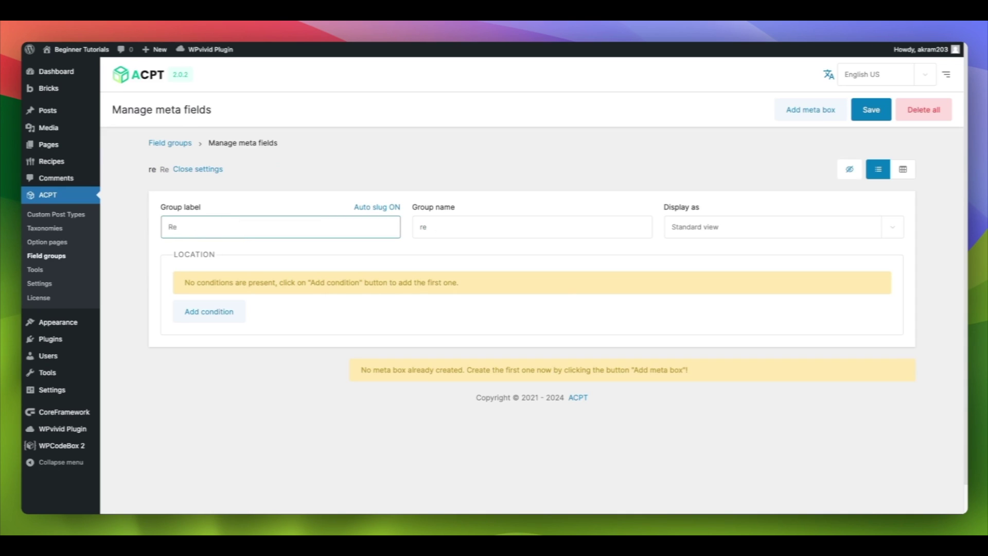
type("cipes")
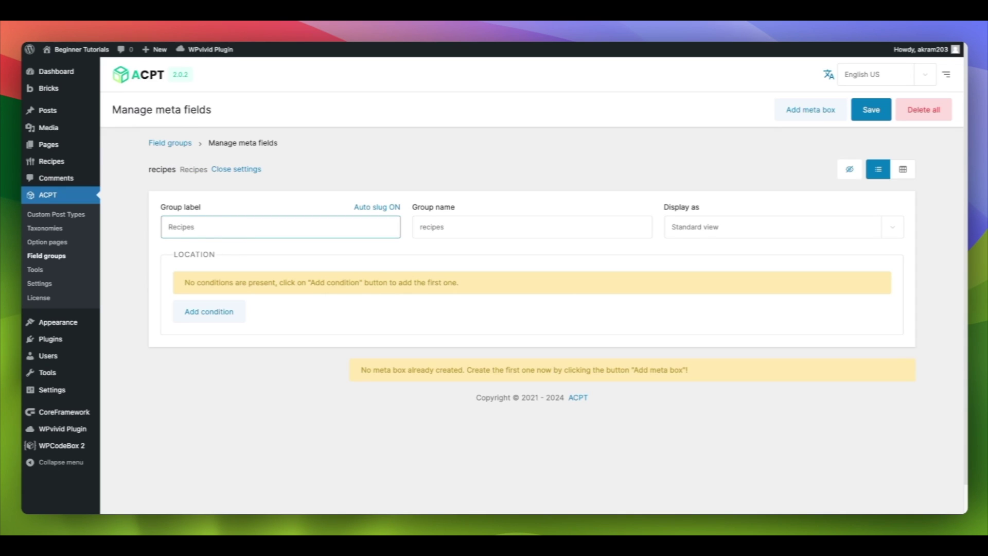
type(" Custo")
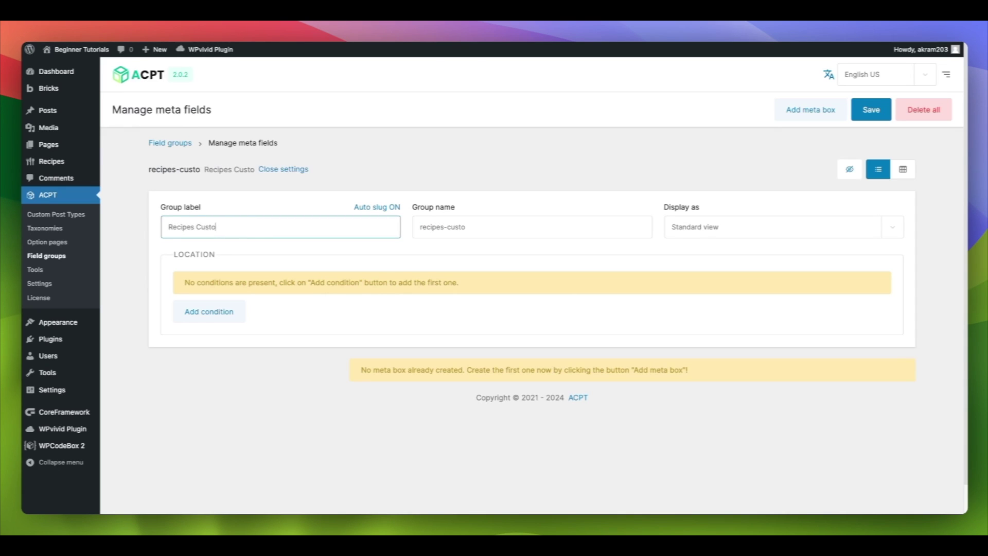
type("m Group")
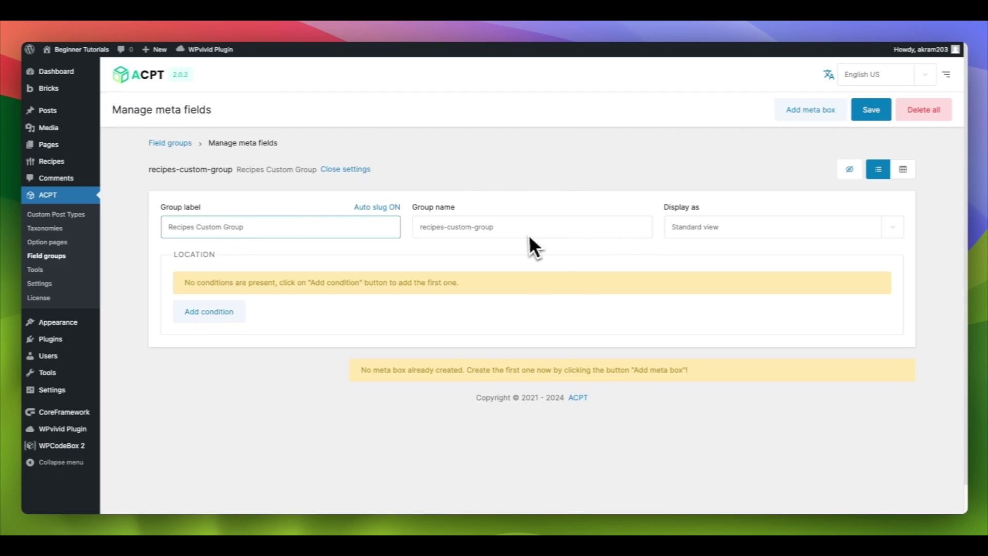
Add a location condition so the group shows where Post type is equal to recipes.
left_click(237, 318)
left_click(301, 277)
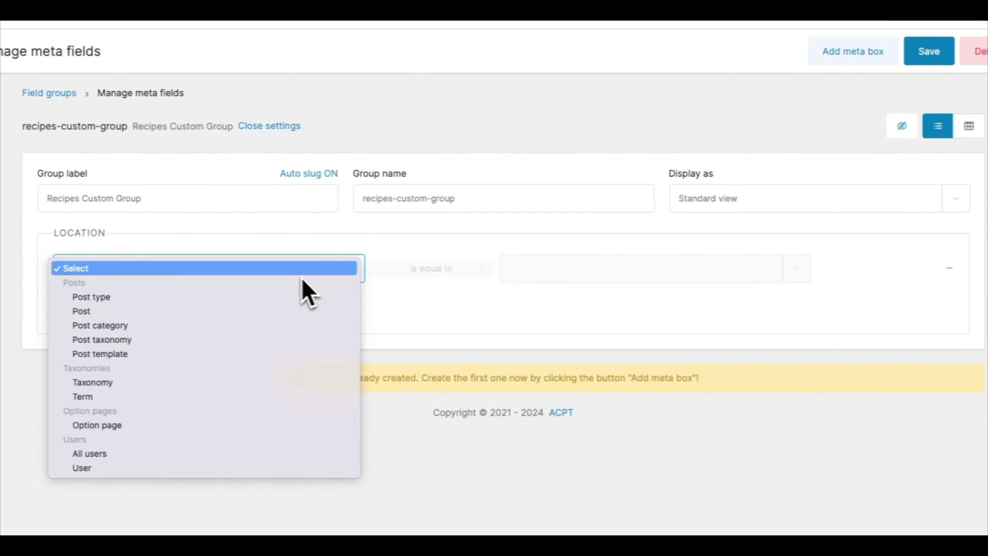
left_click(165, 297)
left_click(442, 272)
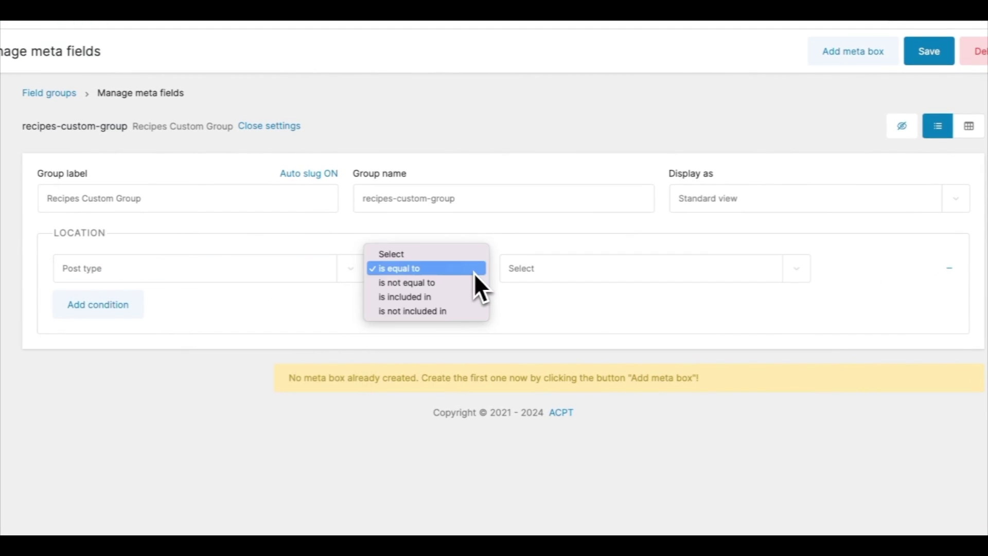
left_click(446, 268)
left_click(532, 268)
left_click(538, 309)
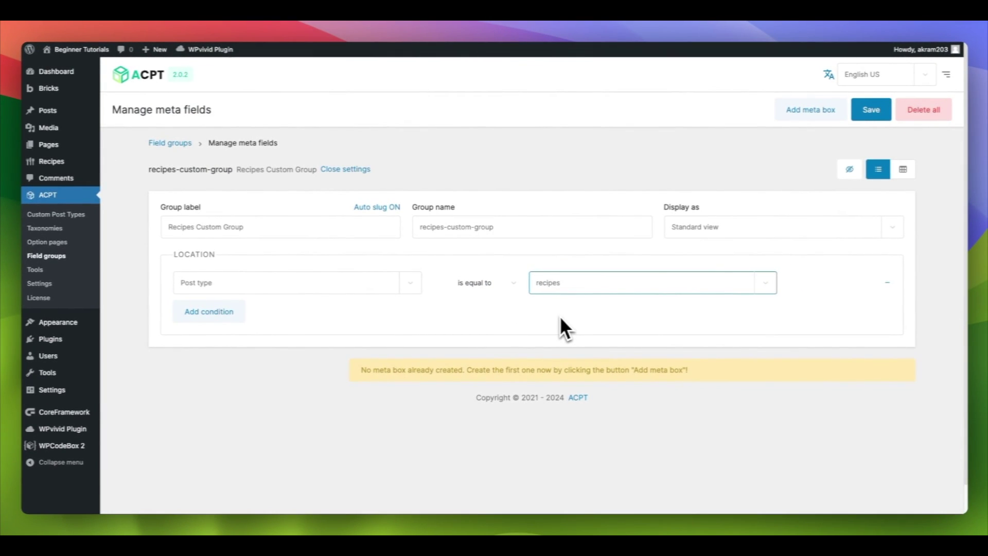
scroll(559, 316, "down", 1)
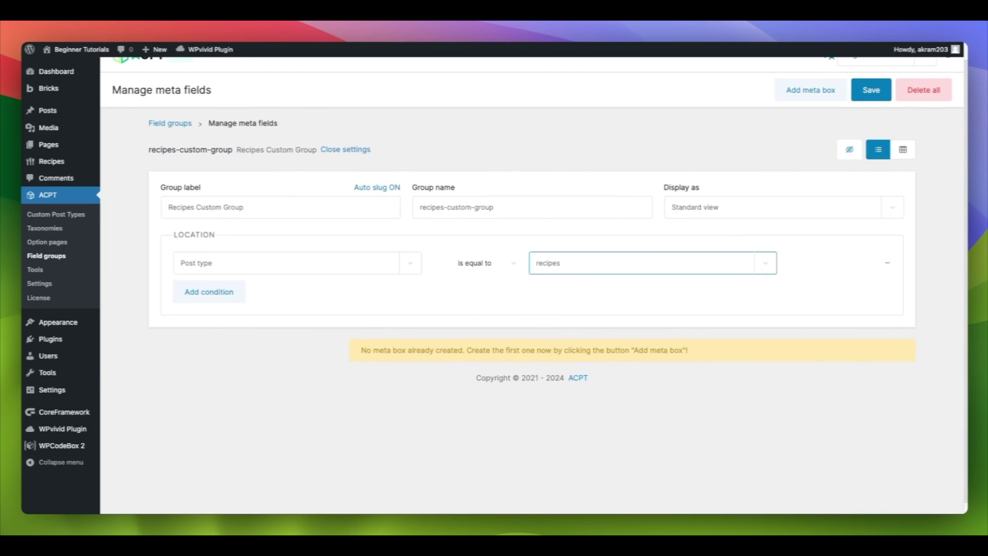
Add a meta box and label it Recipe_Details, giving the name recipe_details.
left_click(811, 90)
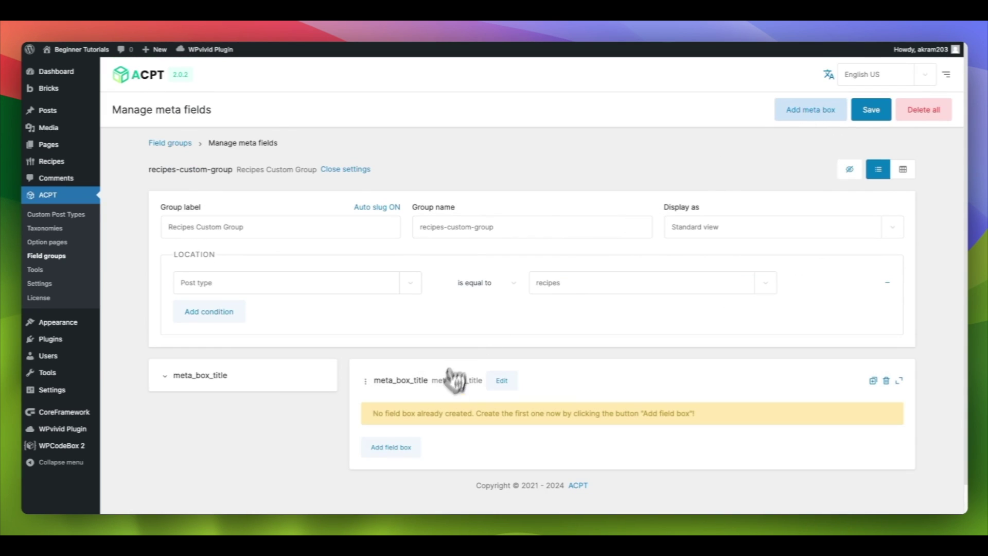
left_click(502, 380)
left_click(441, 381)
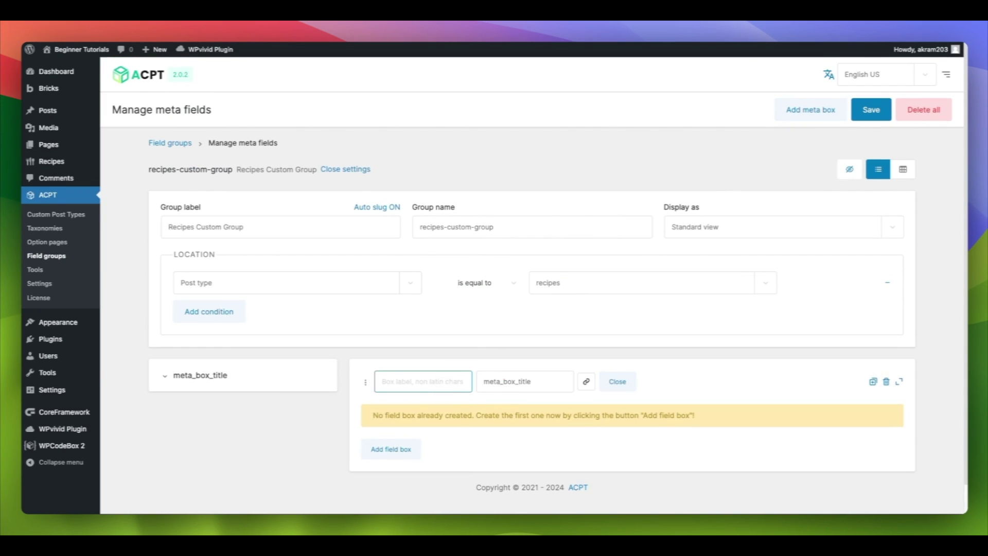
type("Recipe_Details")
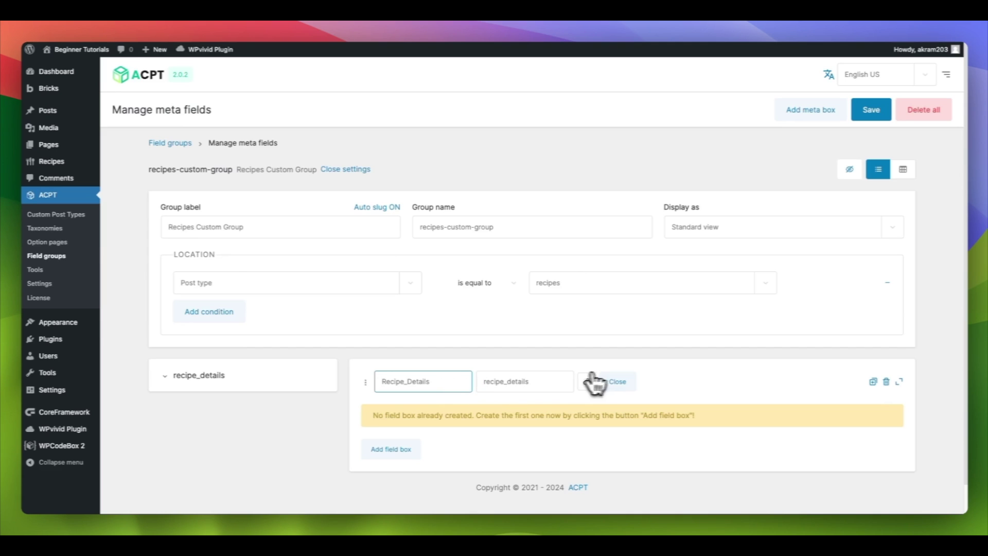
left_click(616, 381)
scroll(568, 395, "down", 2)
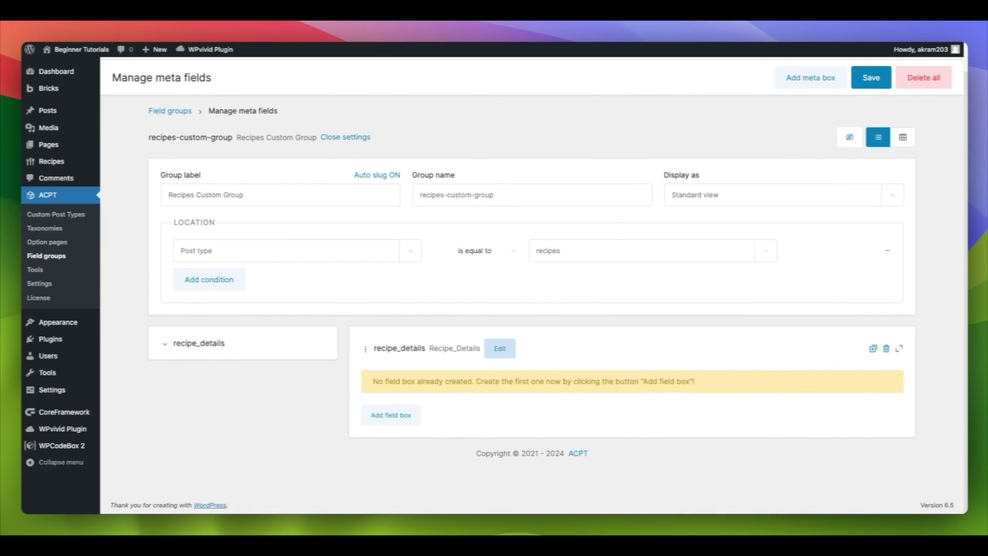
Add a field labelled Cooking Time and set its type to Number.
left_click(399, 419)
scroll(406, 417, "down", 3)
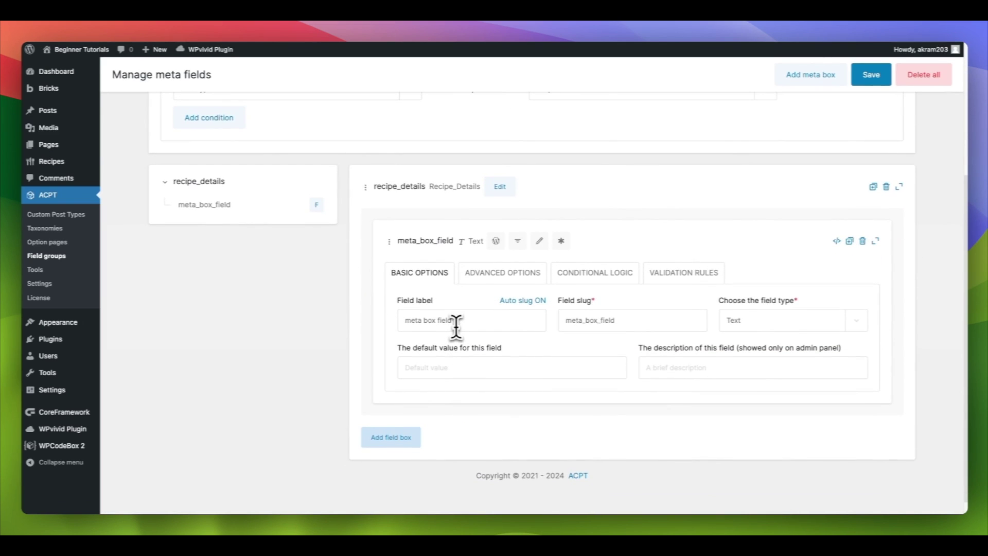
triple_click(456, 325)
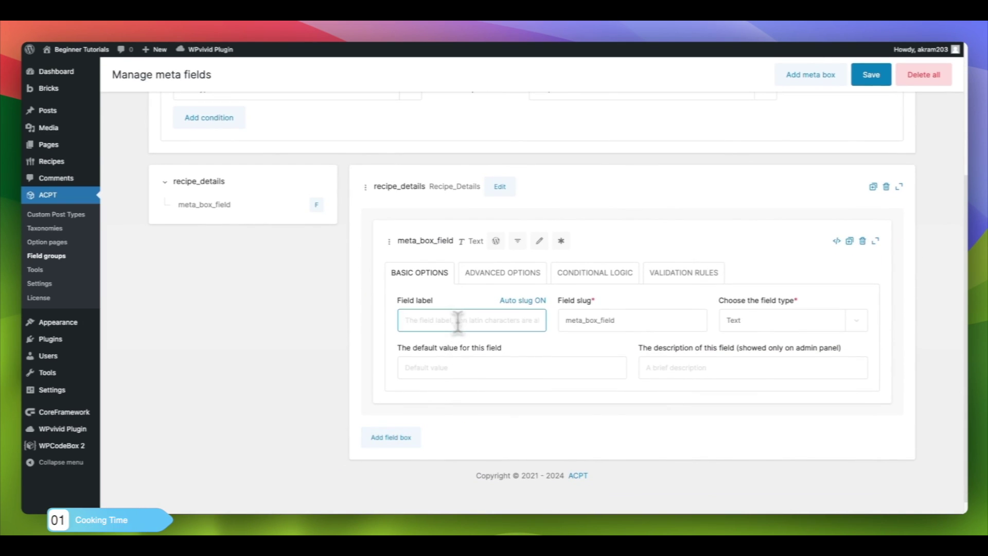
type("Cookin")
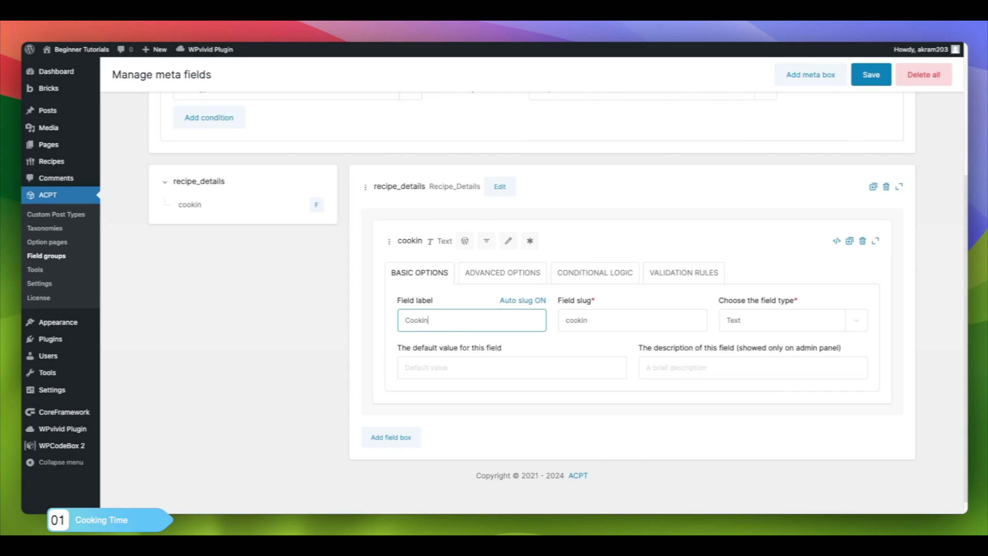
type("g Time")
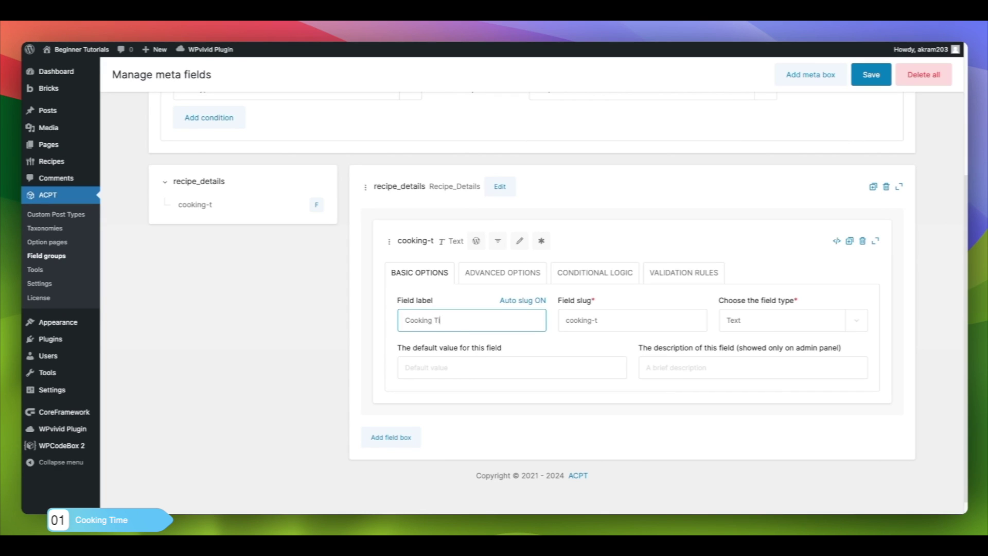
left_click(769, 323)
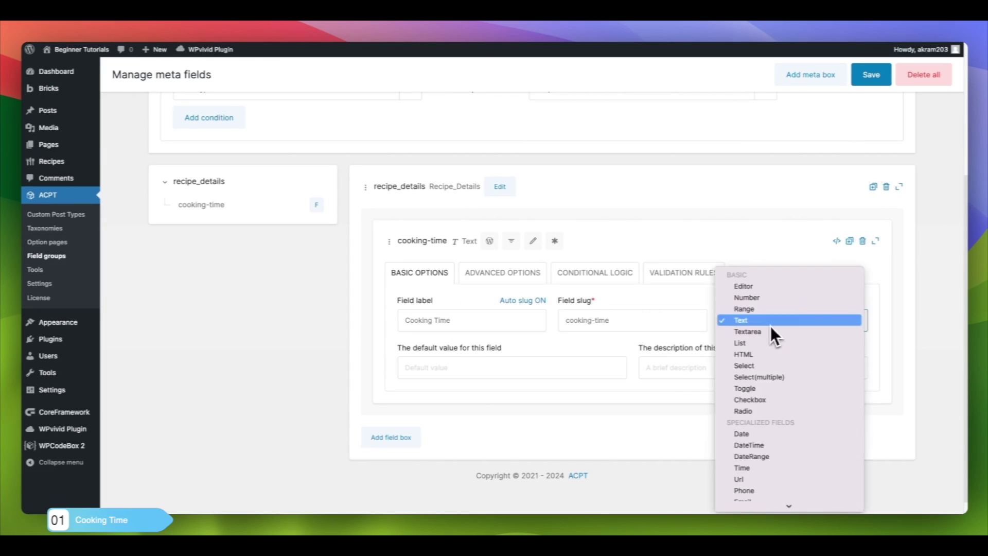
left_click(763, 301)
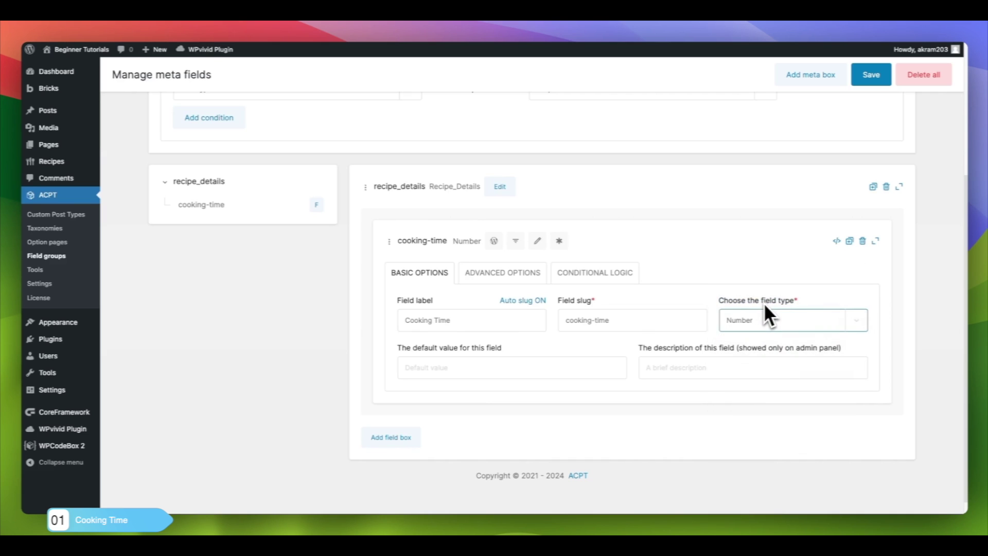
scroll(720, 335, "down", 1)
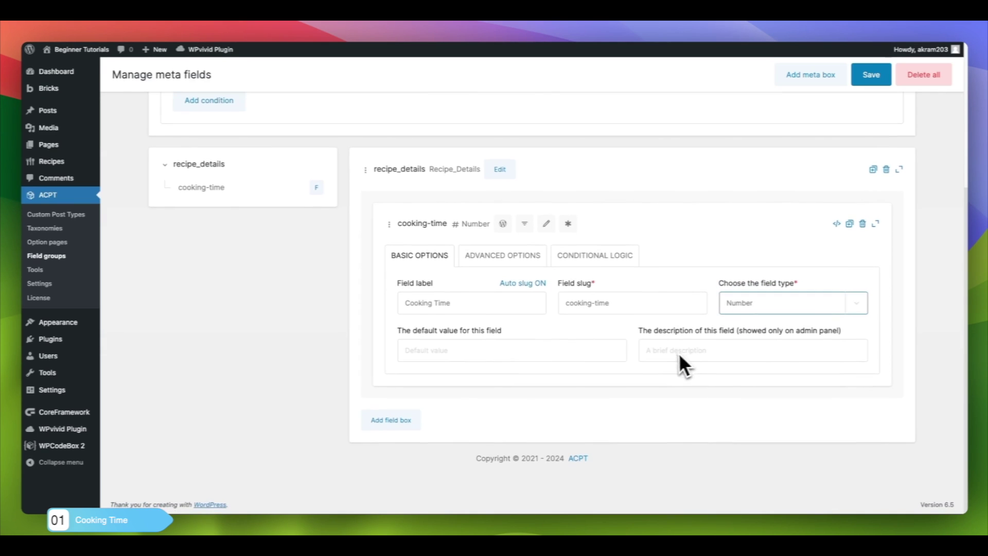
Add a second field, Preparation Time, with field type Number.
left_click(385, 421)
scroll(437, 434, "down", 2)
left_click(437, 422)
key("ctrl+a")
key("BackSpace")
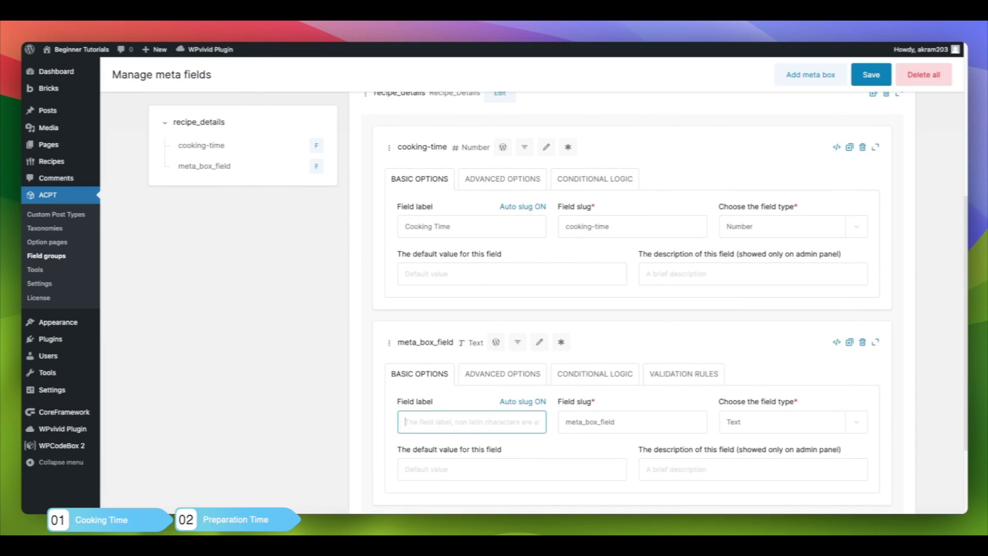
type("Prep")
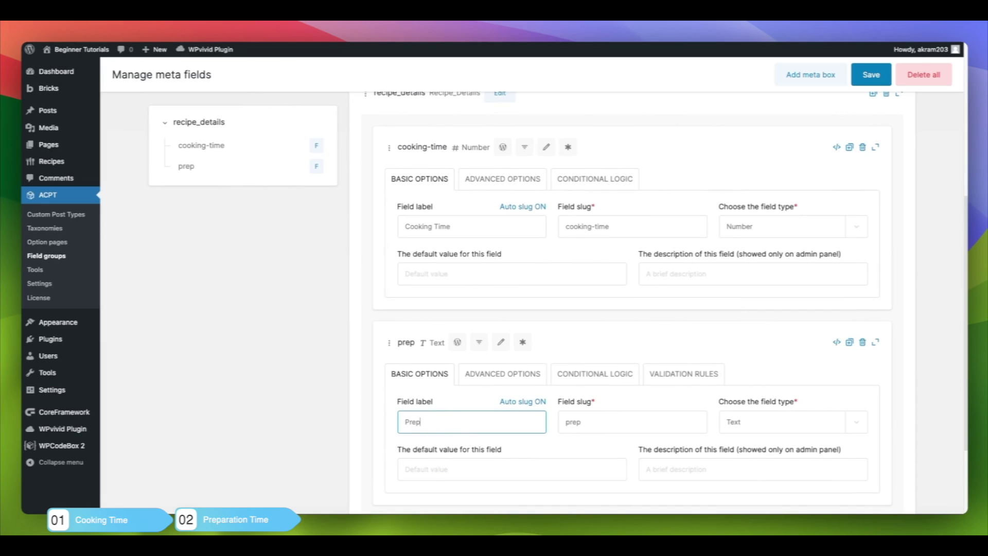
type("aration")
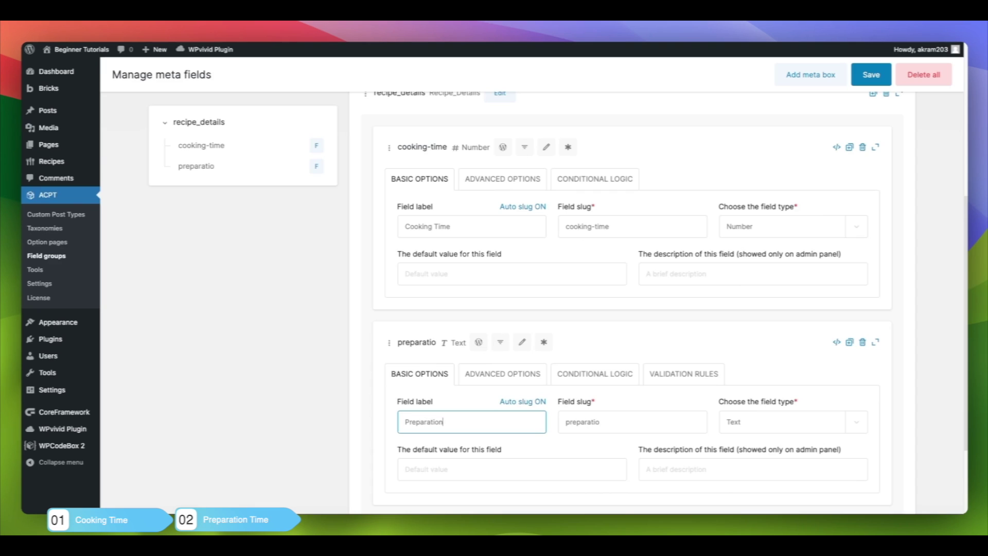
type(" Time")
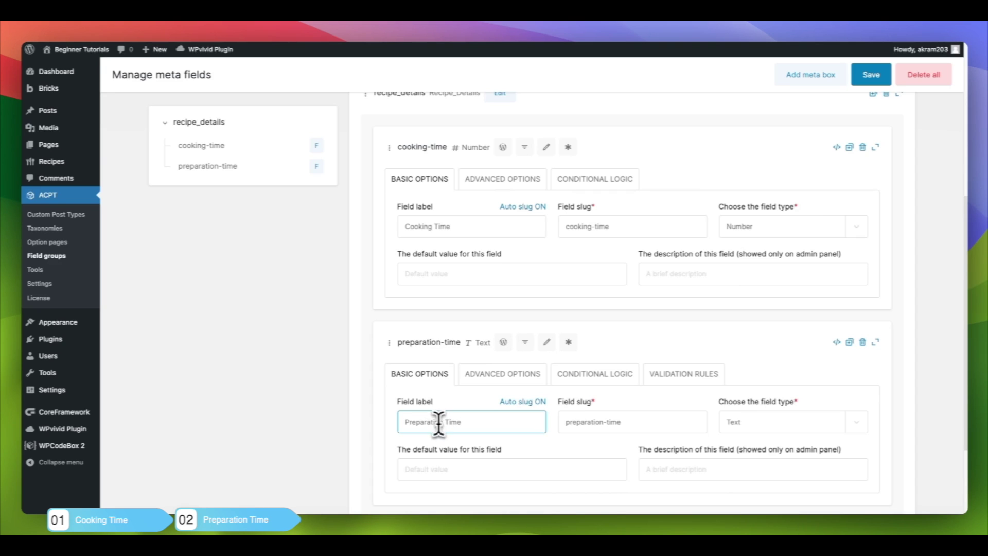
left_click(791, 421)
left_click(772, 402)
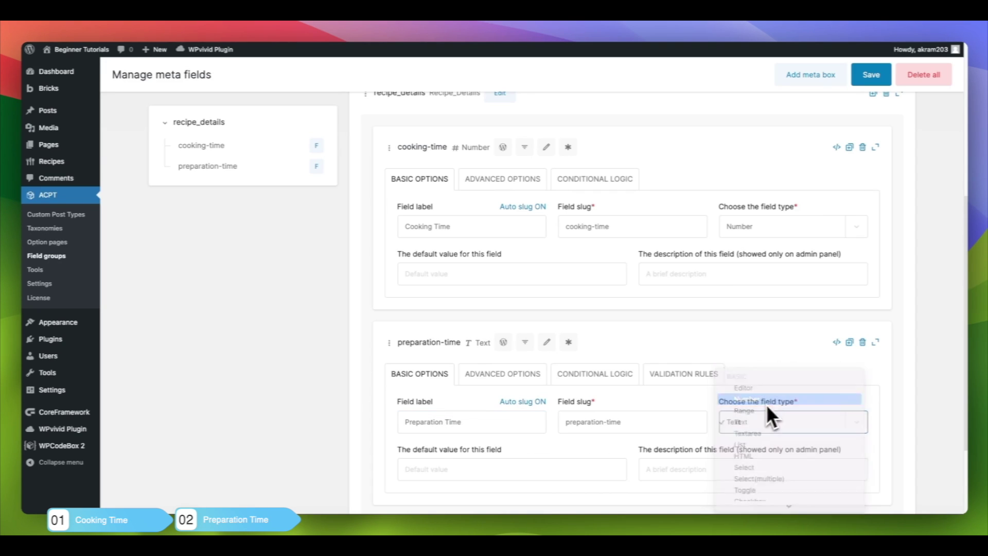
scroll(694, 424, "down", 2)
scroll(707, 429, "down", 2)
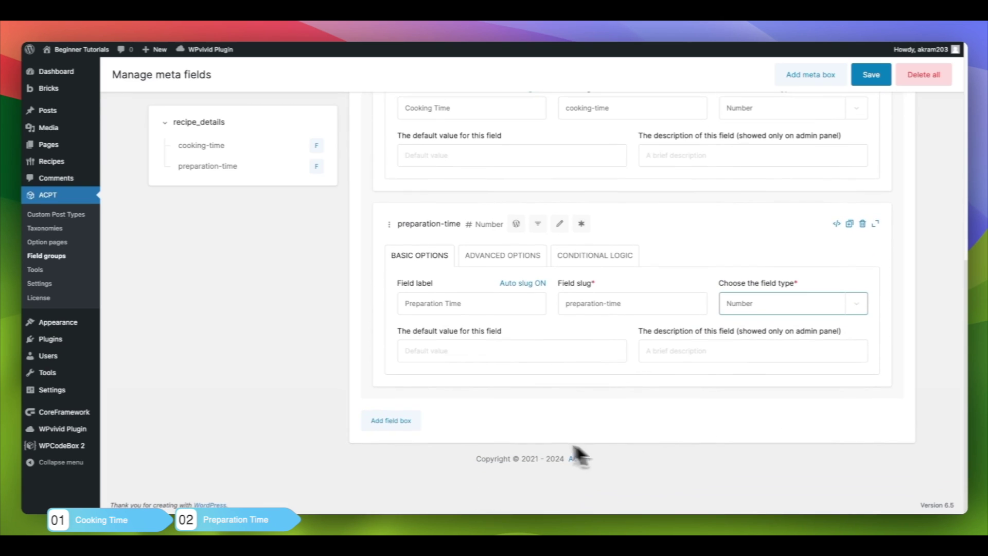
Add a third field, Serving Size, with field type Number.
left_click(407, 429)
scroll(430, 434, "down", 3)
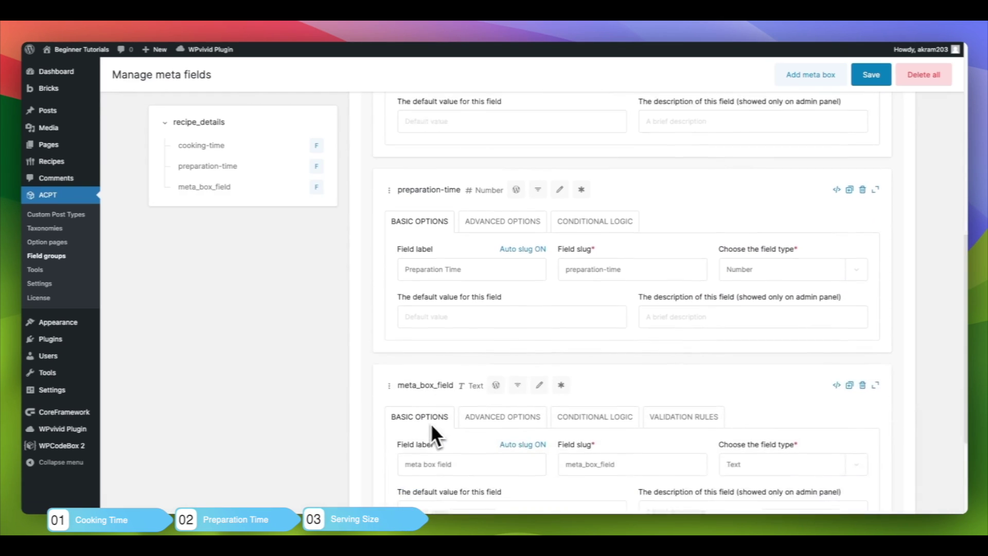
triple_click(469, 360)
type("Ser")
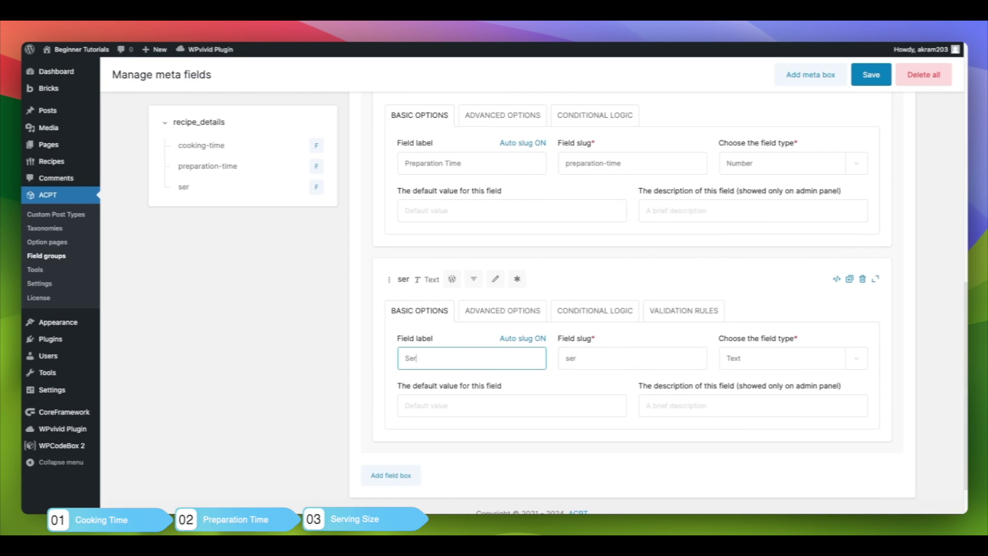
type("ving ")
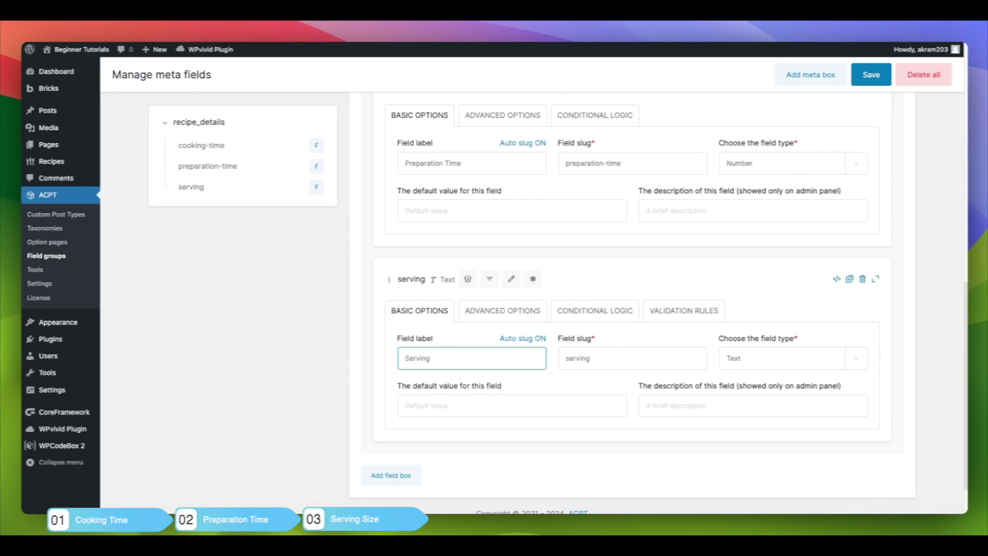
type("Size")
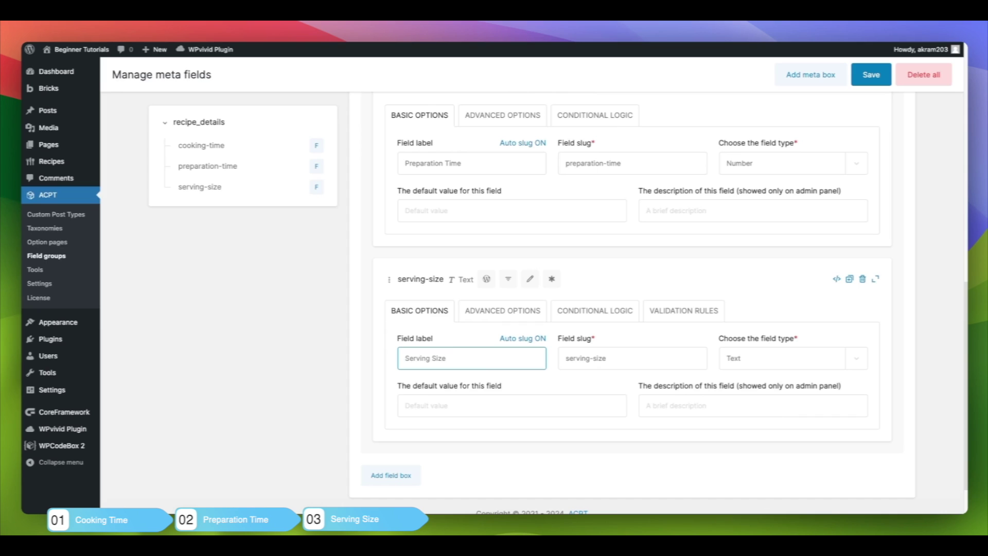
left_click(788, 361)
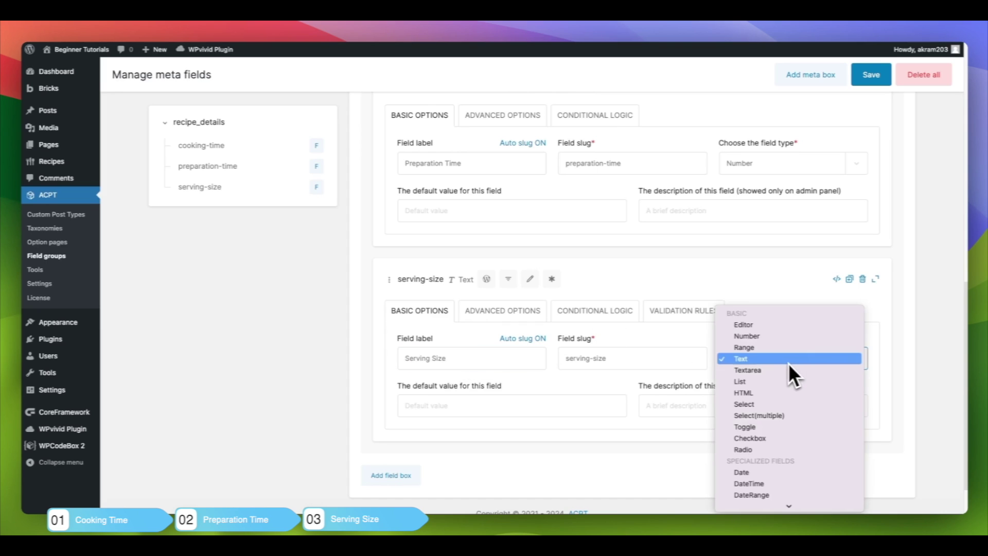
left_click(762, 339)
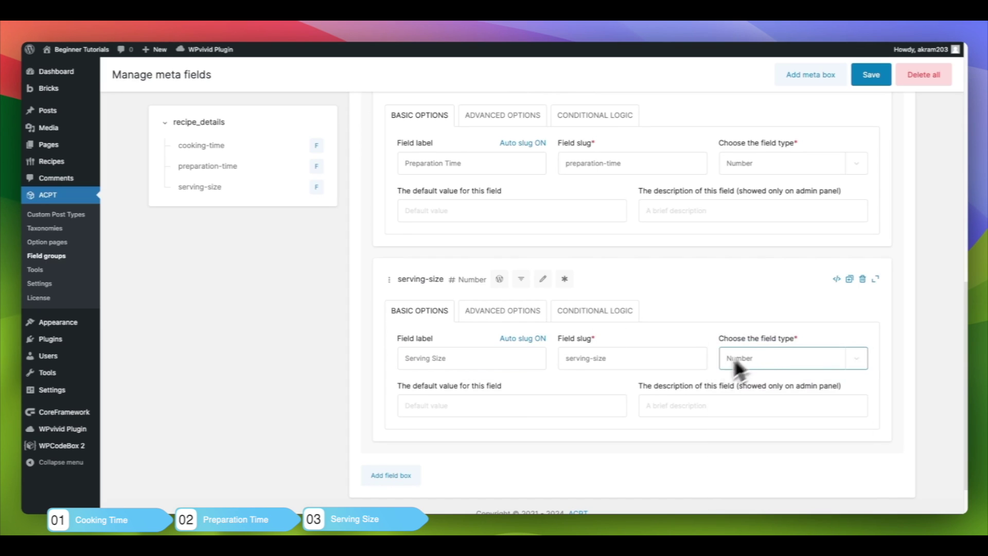
scroll(710, 381, "down", 2)
scroll(685, 392, "down", 1)
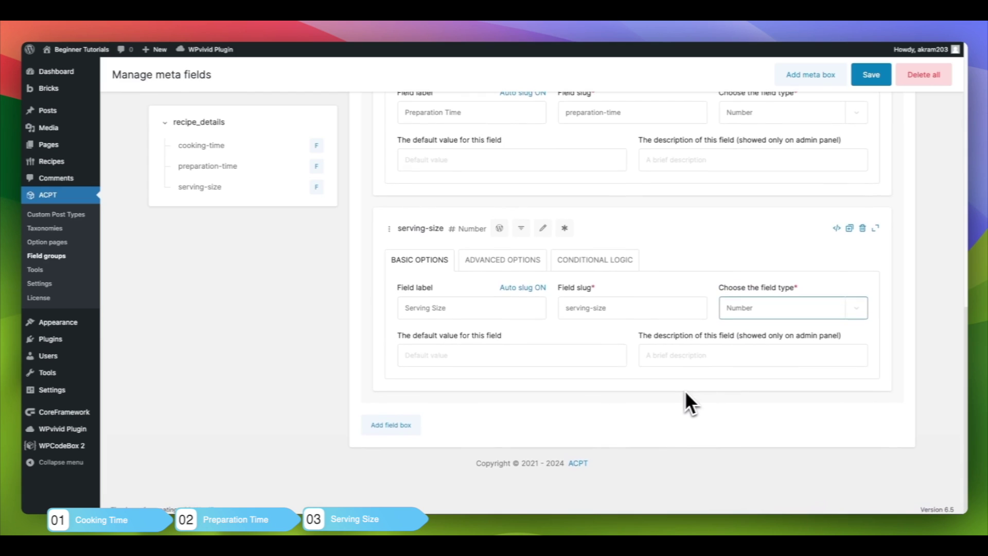
Add a fourth field labelled Difficult Level and make it a Select field.
left_click(403, 422)
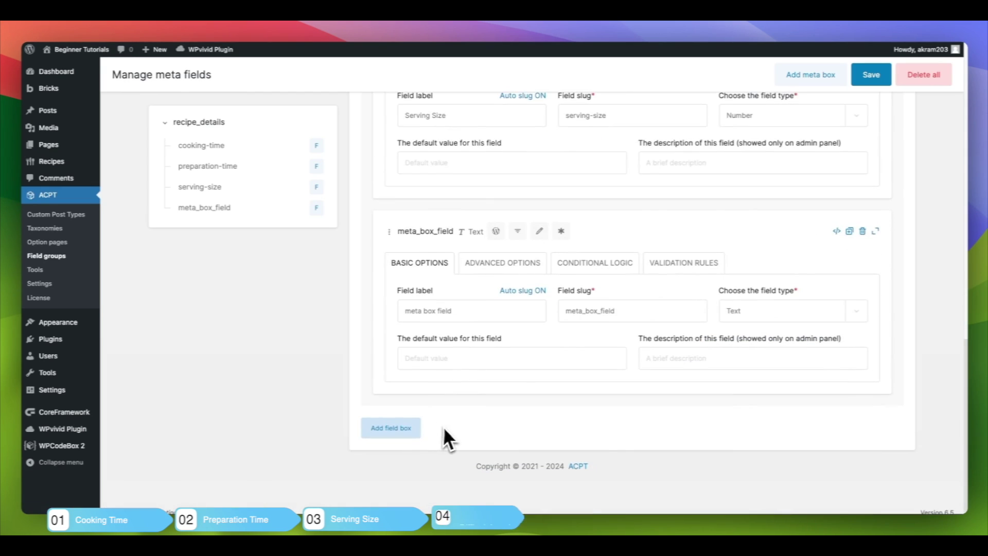
left_click(465, 310)
type("D")
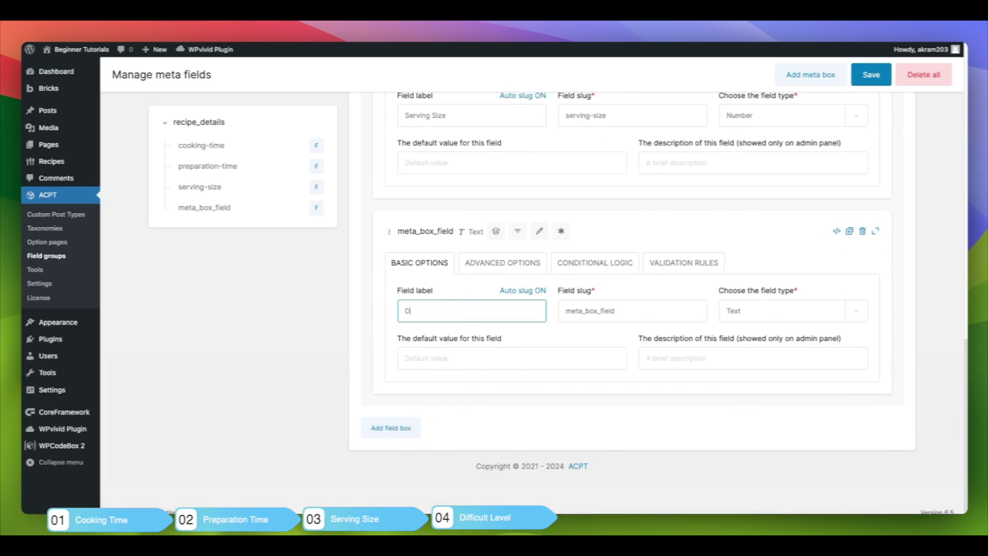
type("ifficul")
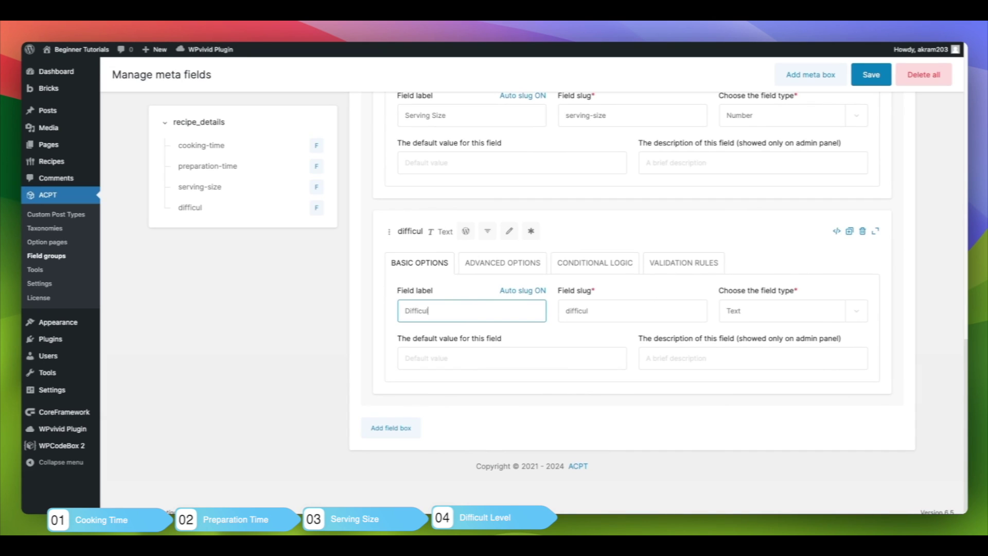
type("t Level")
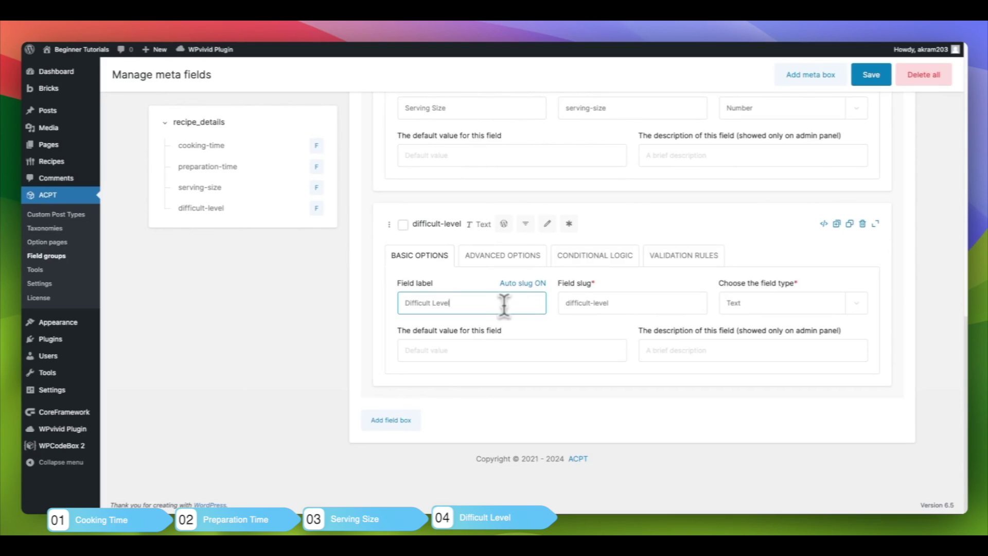
left_click(748, 304)
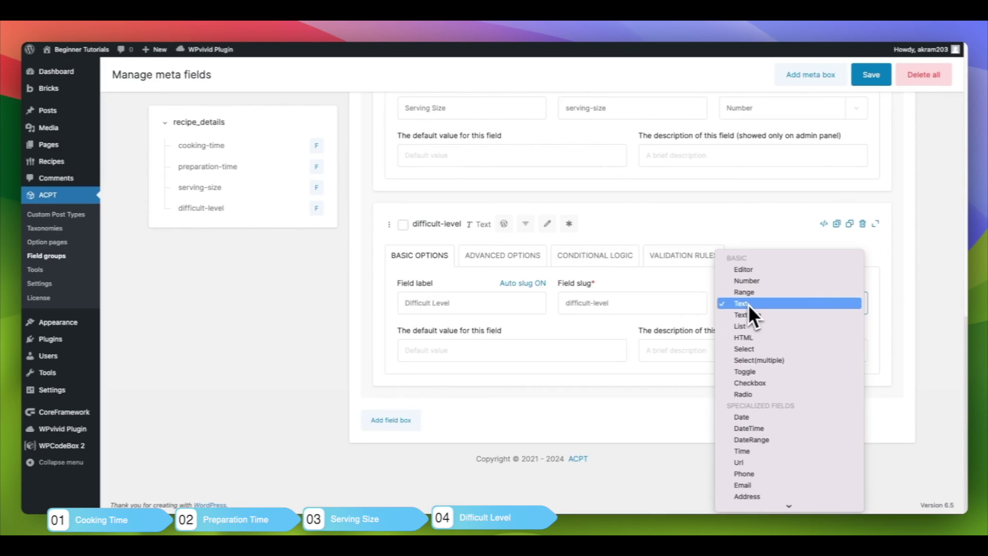
left_click(750, 348)
scroll(617, 353, "down", 3)
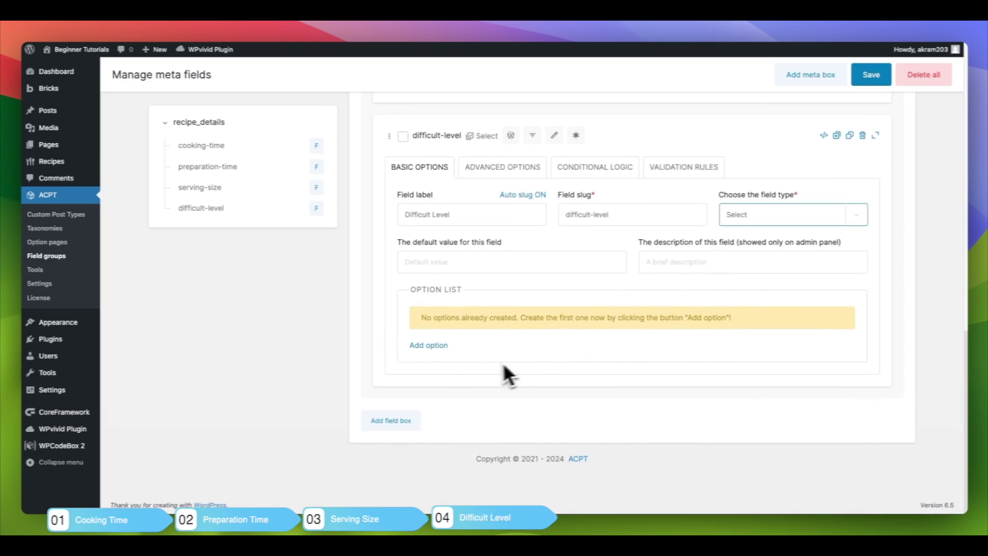
Add the select options Easy, Moderate and Difficult to the Difficult Level field.
left_click(427, 349)
left_click(447, 319)
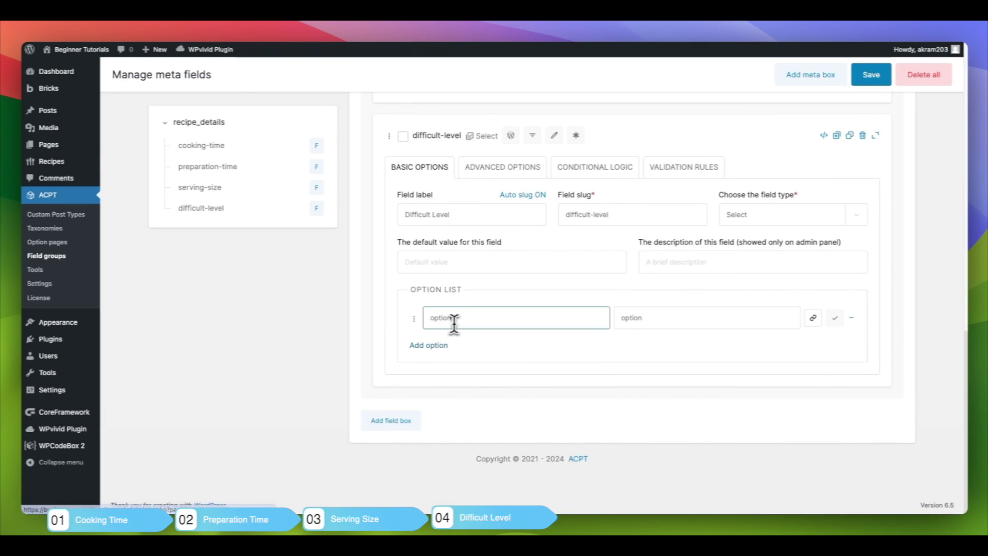
key("BackSpace")
key("BackSpace")
key("BackSpace")
key("BackSpace")
key("BackSpace")
key("BackSpace")
type("Easy")
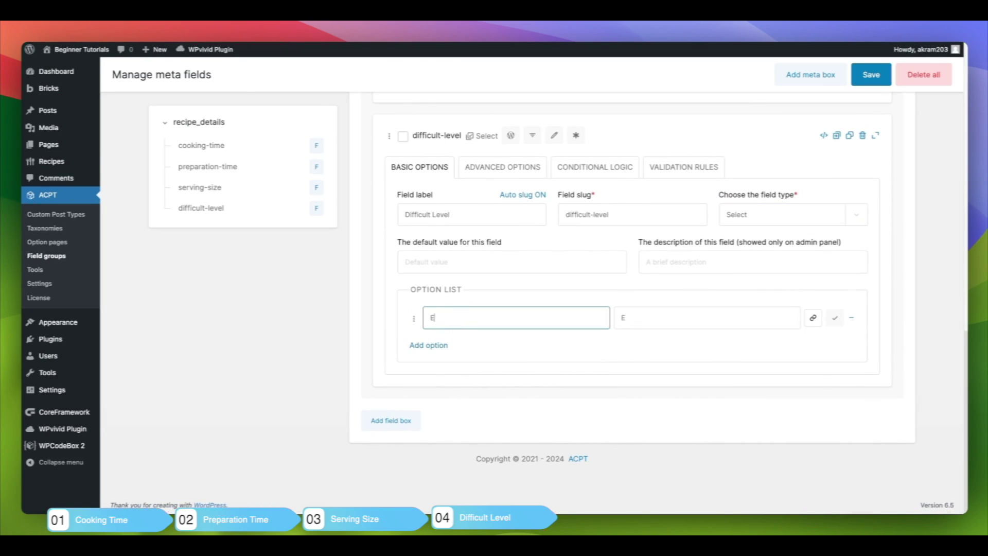
left_click(429, 345)
left_click(458, 324)
key("BackSpace")
key("BackSpace")
key("BackSpace")
key("BackSpace")
key("BackSpace")
key("BackSpace")
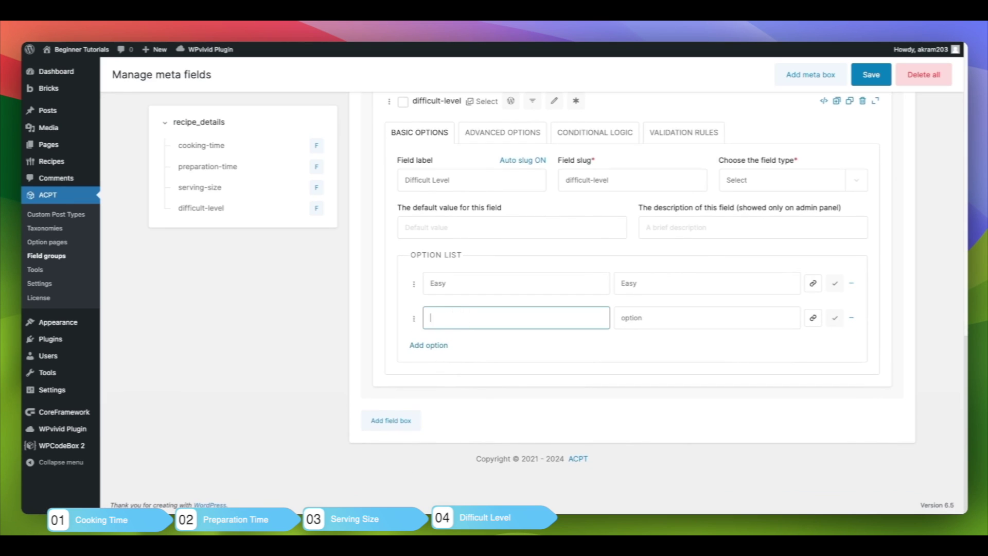
type("Moderate")
left_click(441, 347)
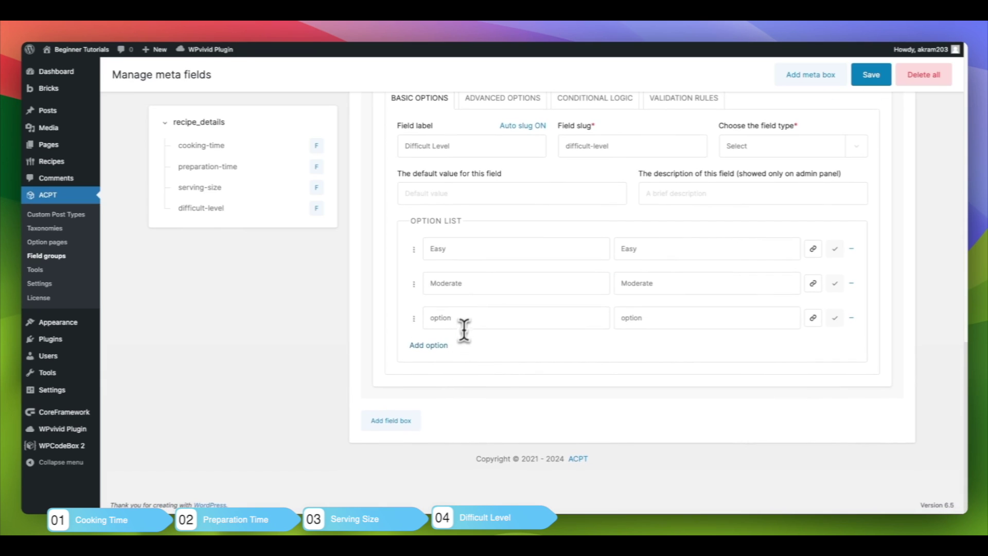
left_click(464, 324)
key("BackSpace")
key("BackSpace")
key("BackSpace")
key("BackSpace")
key("BackSpace")
key("BackSpace")
type("Difficult")
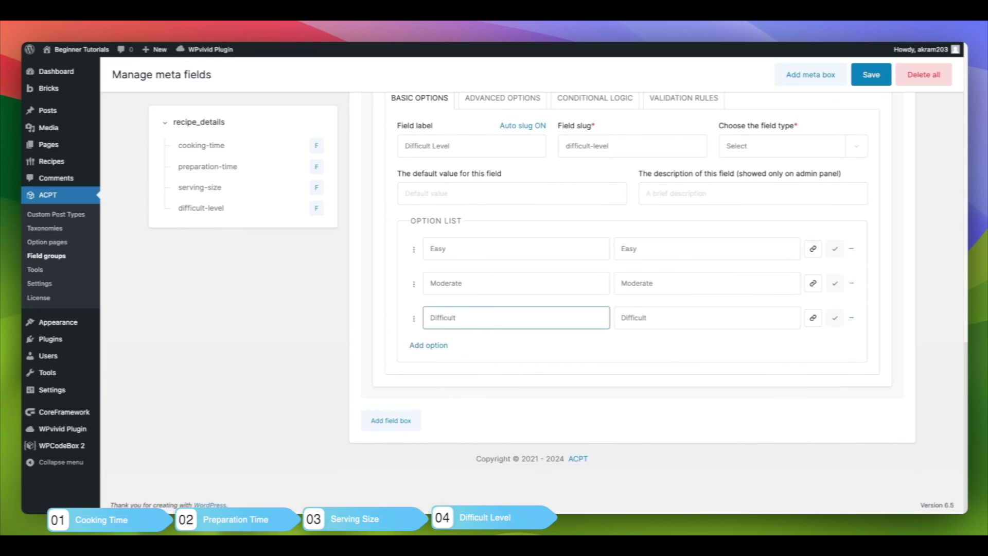
Add a new field to recipe_details labelled 'Ingredients' with type Repeater.
left_click(387, 419)
scroll(458, 399, "down", 3)
left_click(468, 344)
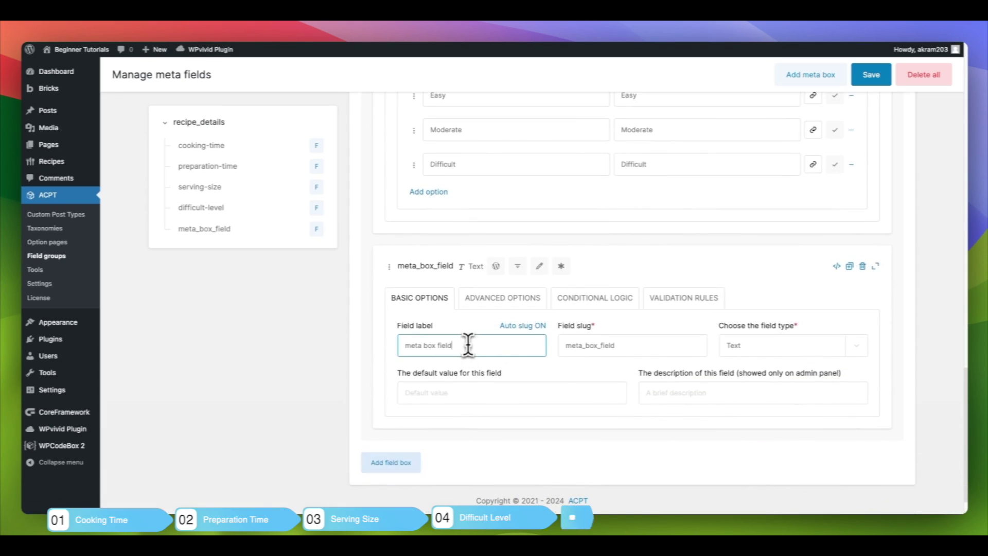
key("super+a")
key("BackSpace")
type("I")
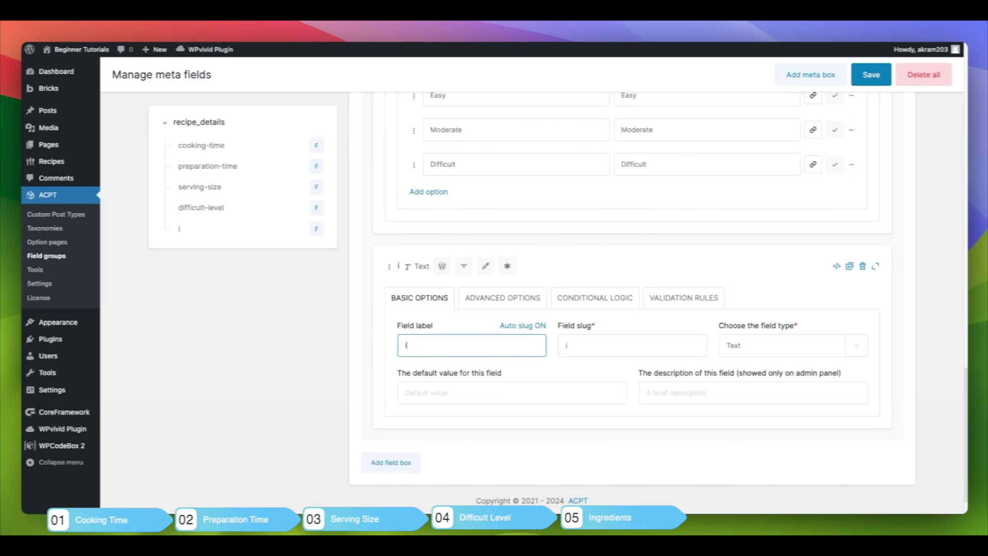
type("ngredient")
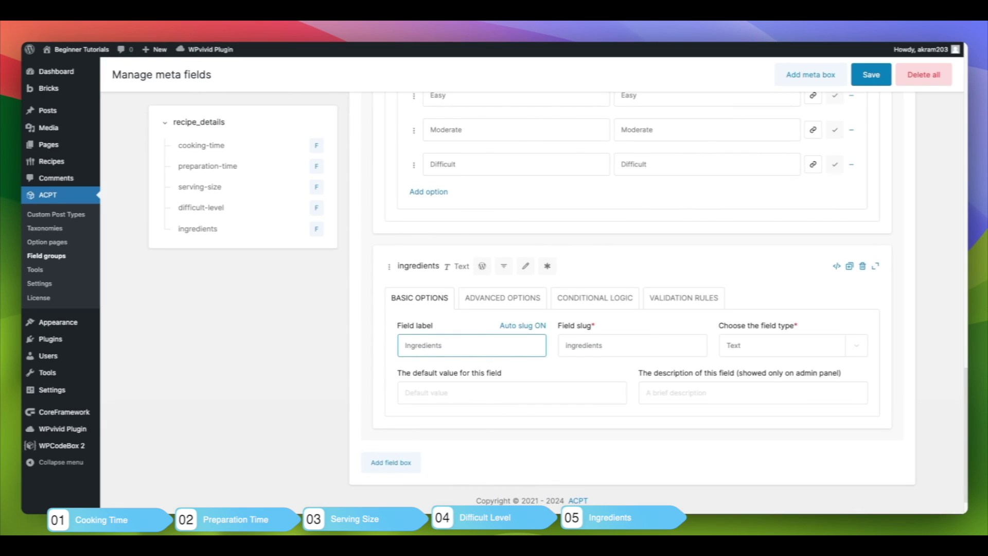
type("s")
left_click(756, 345)
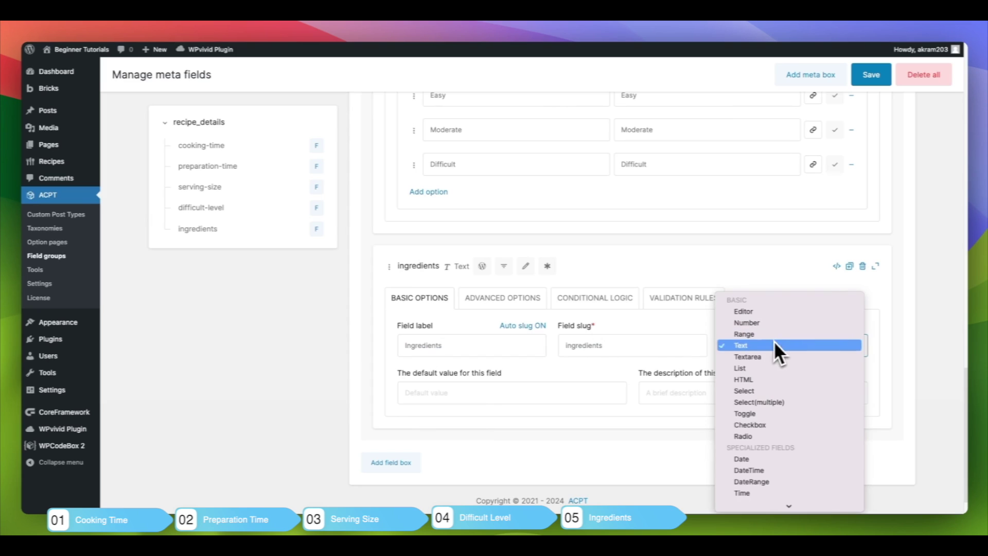
scroll(773, 380, "down", 5)
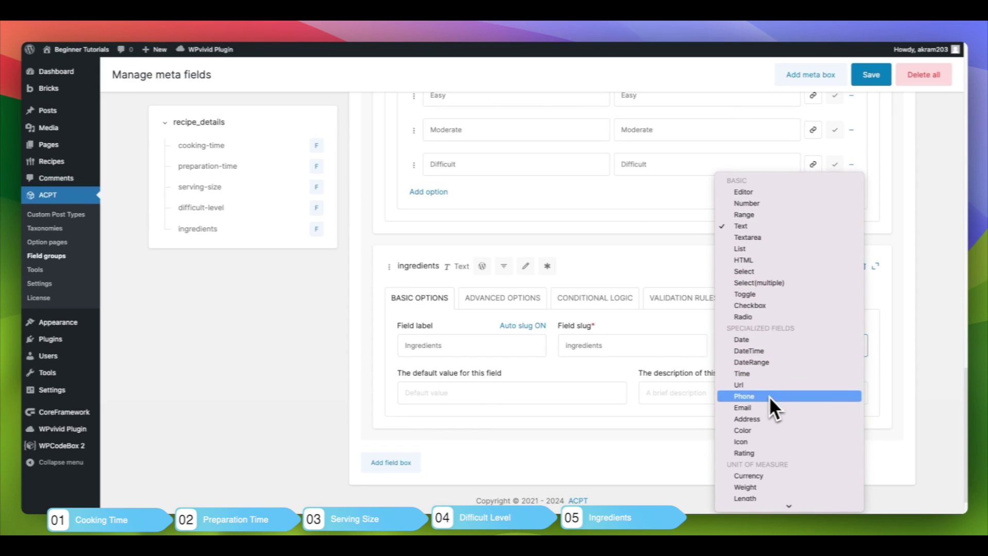
scroll(769, 397, "down", 5)
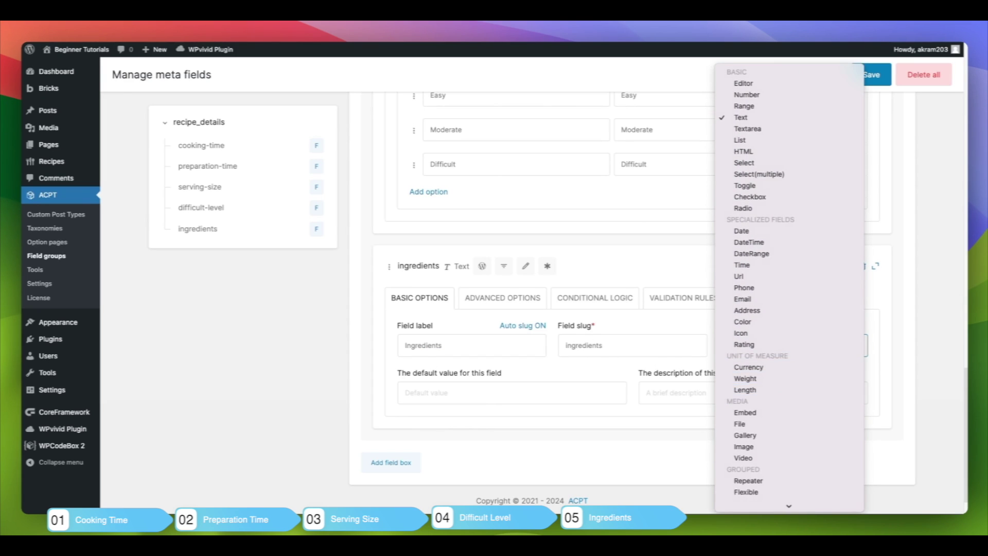
left_click(758, 447)
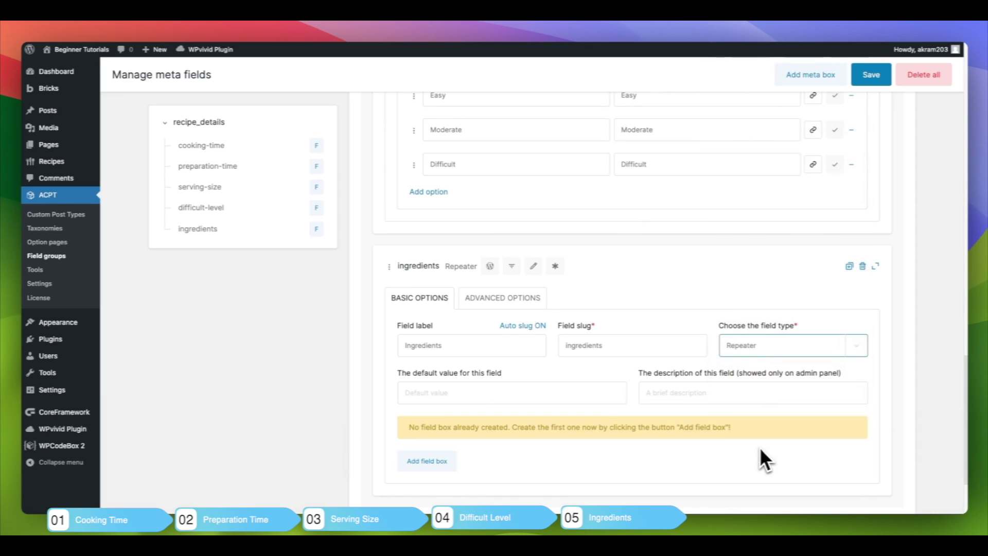
Add a Text sub-field inside the Ingredients repeater and label it 'Ingredient'.
scroll(617, 412, "down", 2)
left_click(438, 405)
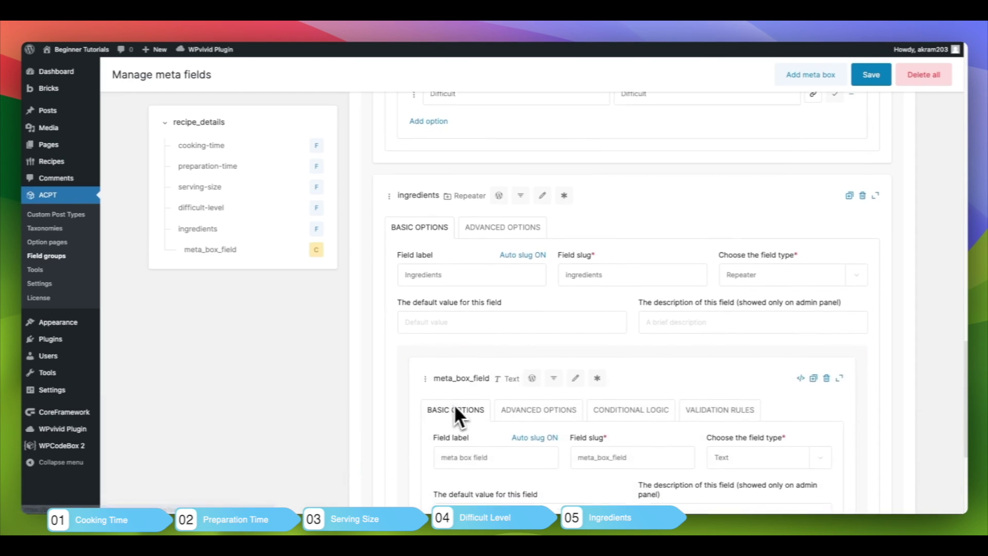
scroll(463, 413, "down", 2)
scroll(472, 403, "down", 1)
triple_click(499, 361)
key("BackSpace")
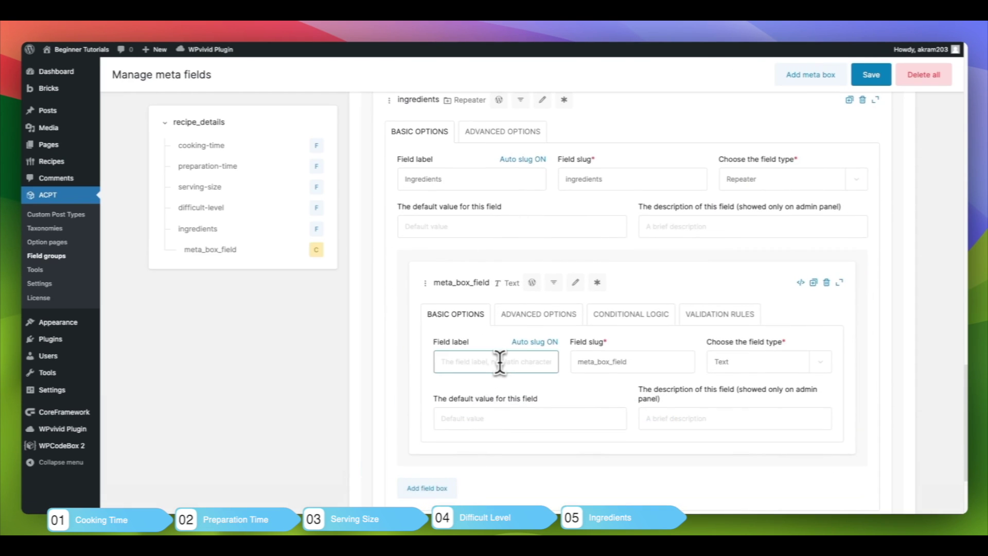
type("Ingr")
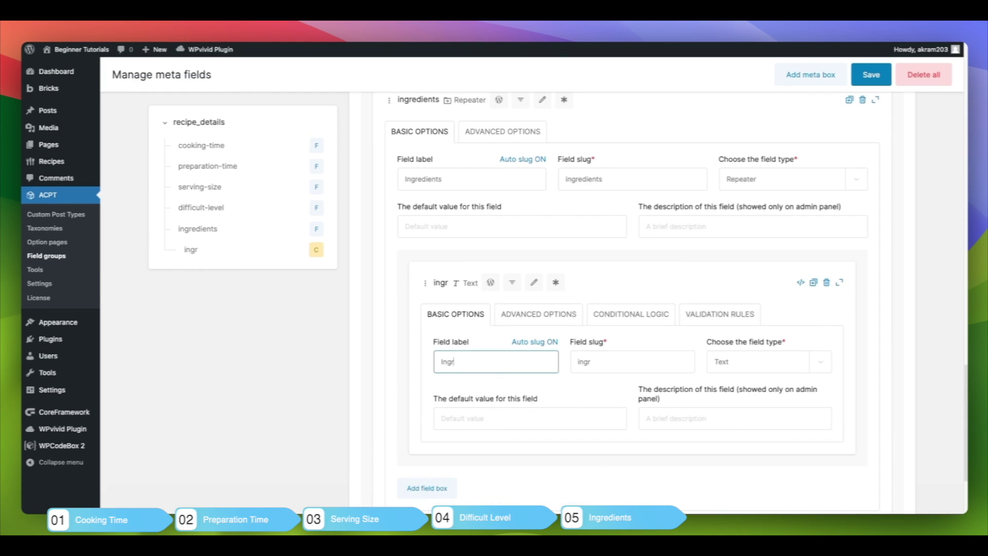
type("edient")
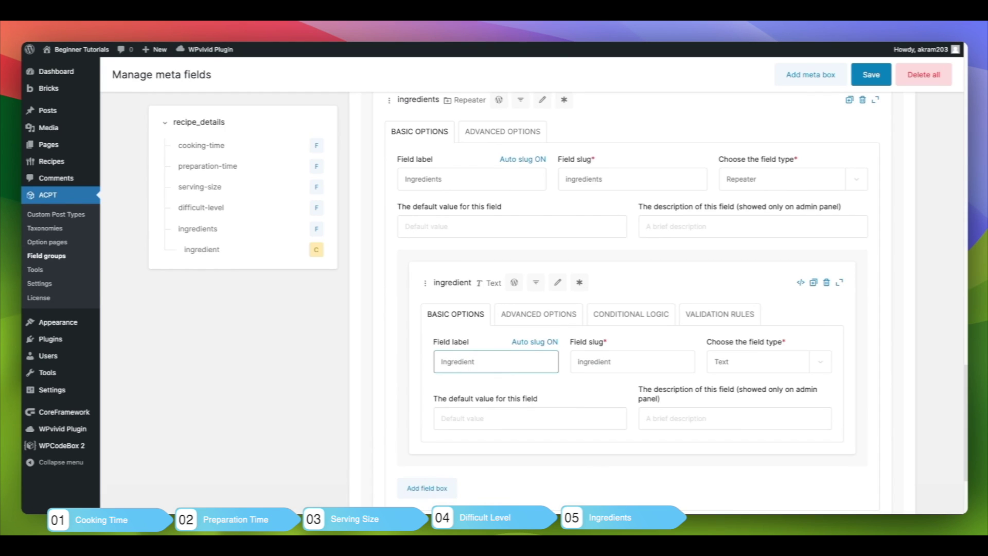
scroll(465, 344, "down", 3)
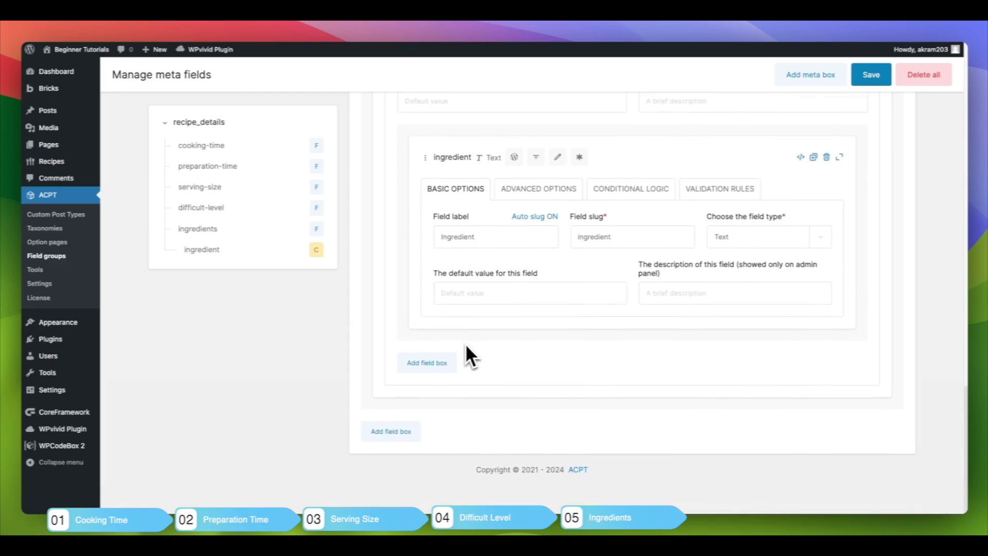
Add a new field labelled 'Instructions' and set its type to Repeater.
left_click(394, 425)
scroll(394, 427, "down", 4)
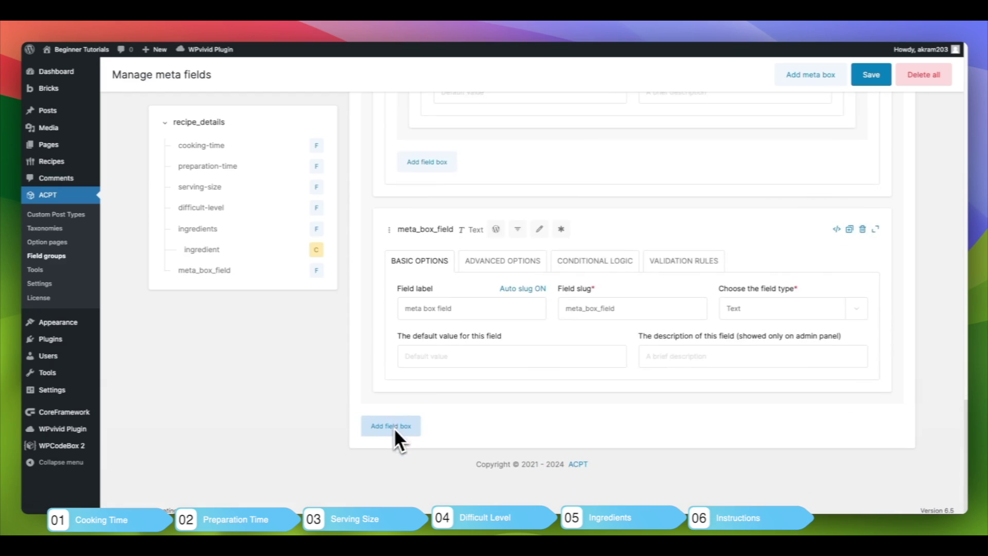
left_click(448, 303)
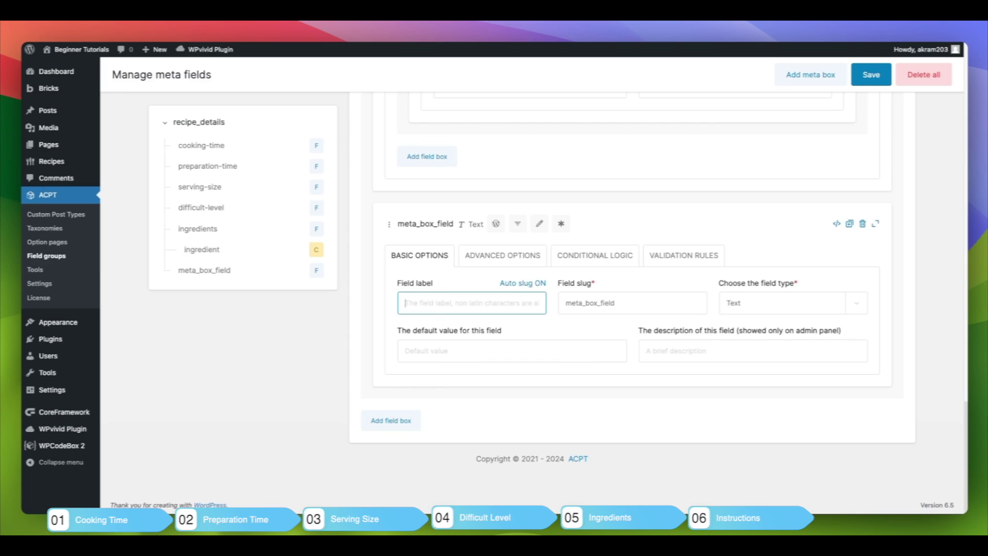
type("Instruc")
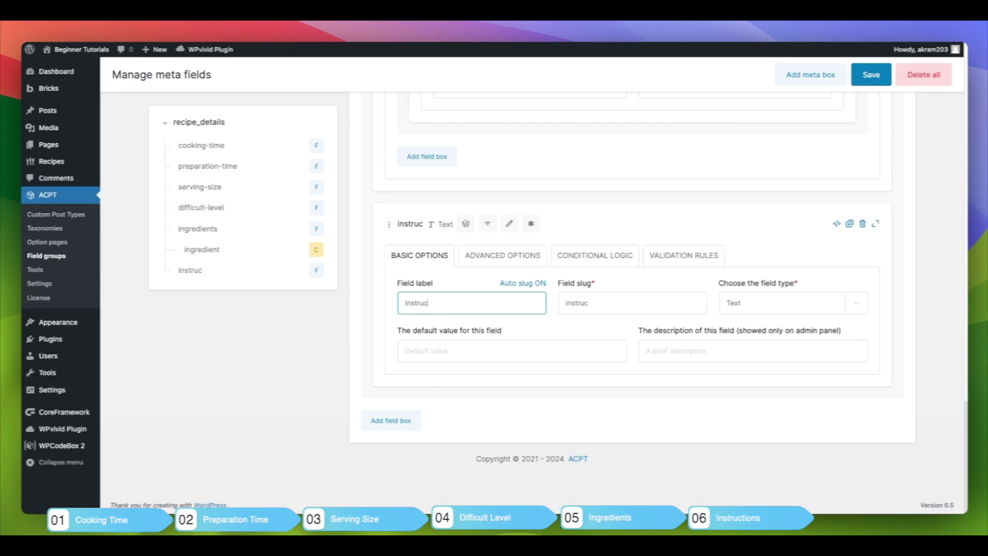
type("tions")
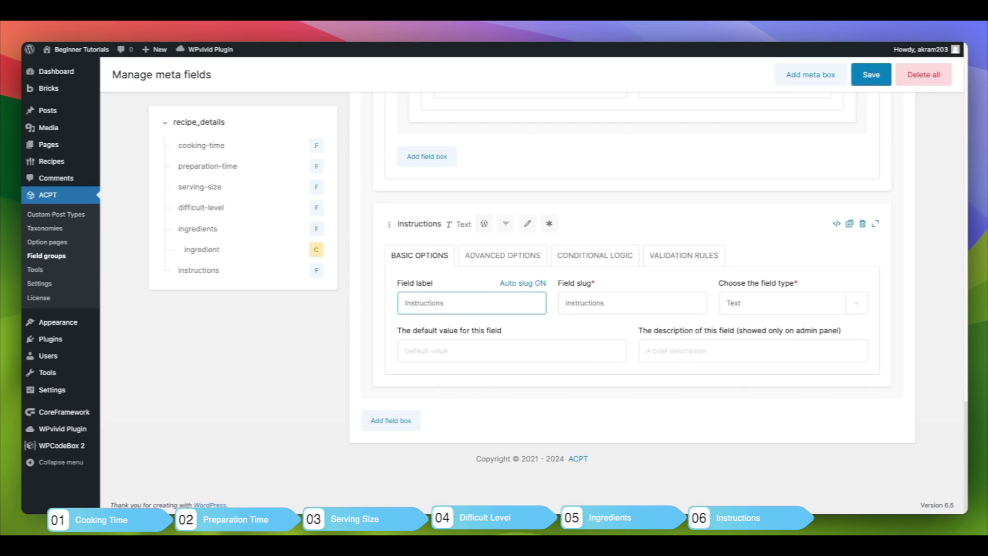
left_click(755, 304)
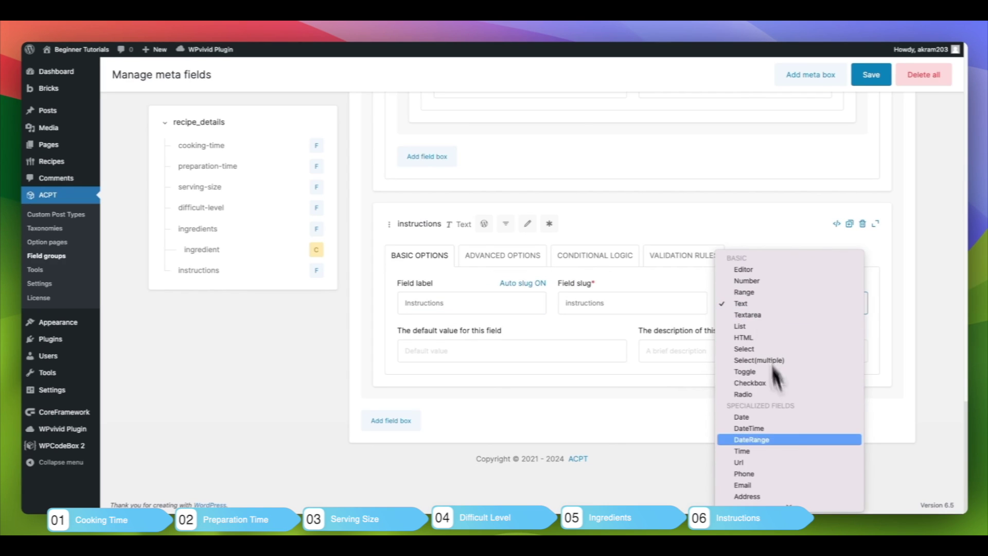
scroll(789, 446, "down", 5)
scroll(790, 447, "down", 4)
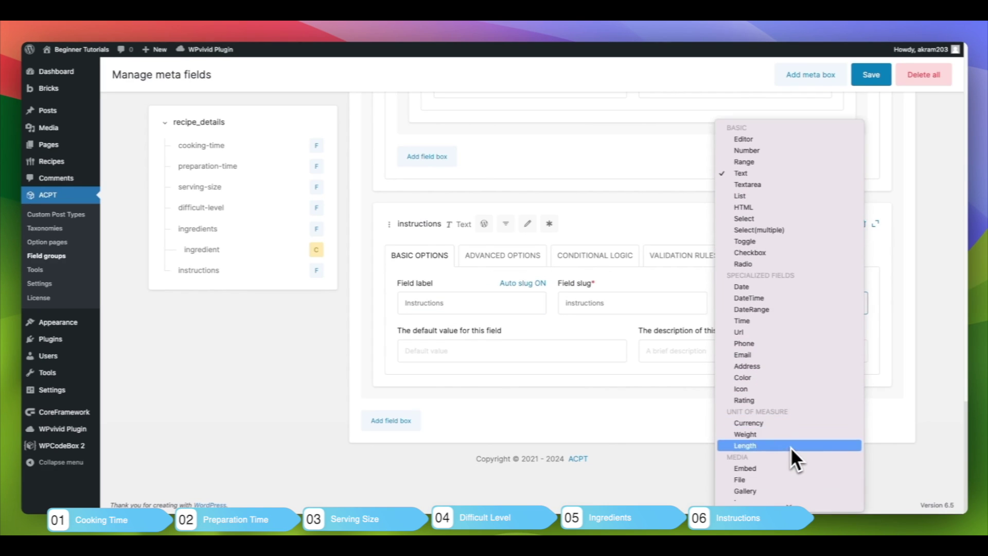
left_click(776, 470)
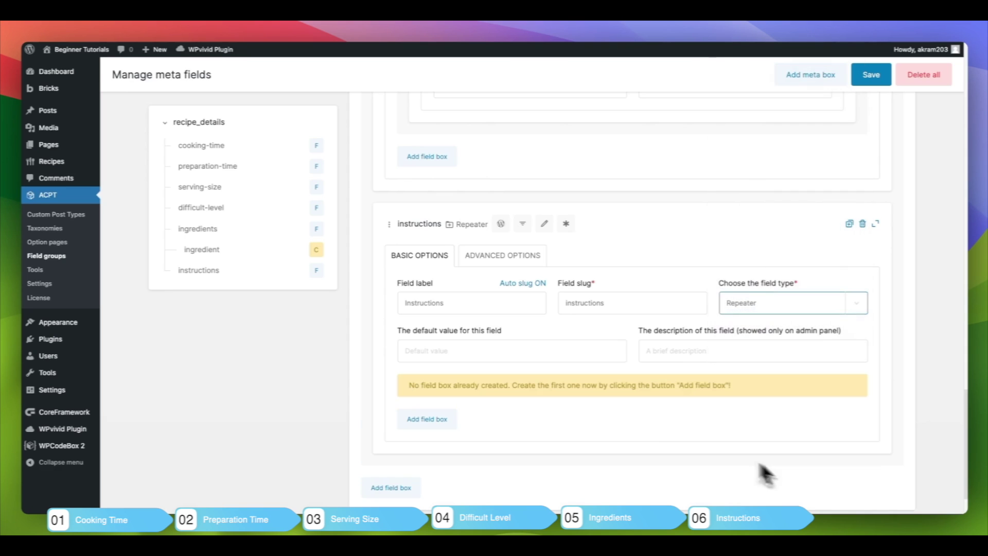
Add a Text sub-field labelled 'Step' inside the Instructions repeater.
scroll(529, 397, "down", 3)
left_click(431, 355)
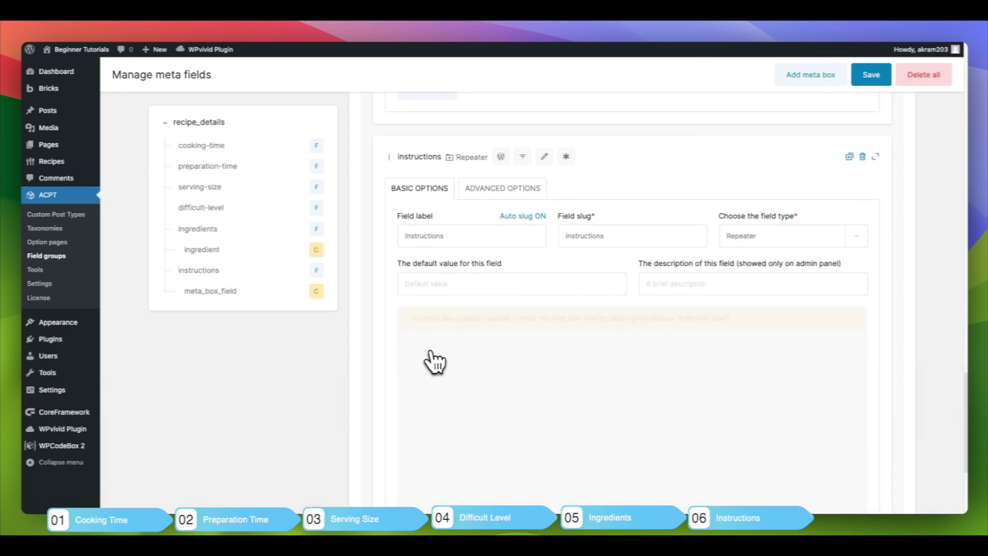
scroll(462, 363, "down", 5)
triple_click(490, 282)
key("BackSpace")
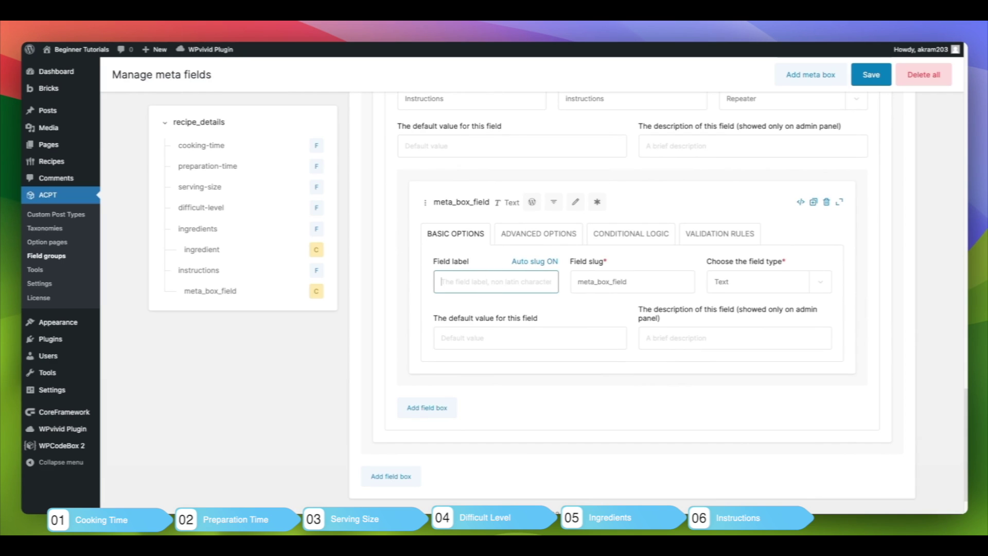
type("Step")
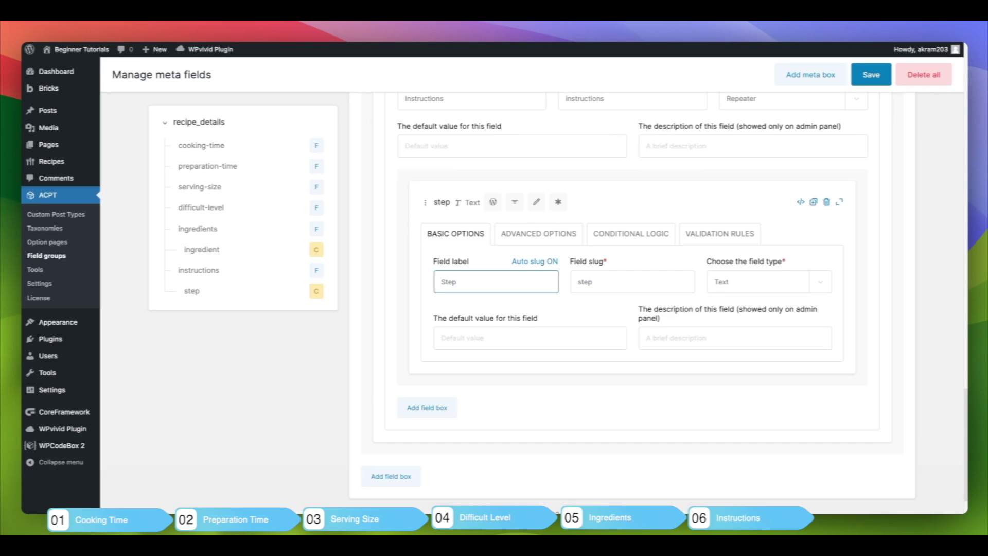
Add a second sub-field labelled 'Instruction' with type Textarea.
left_click(443, 410)
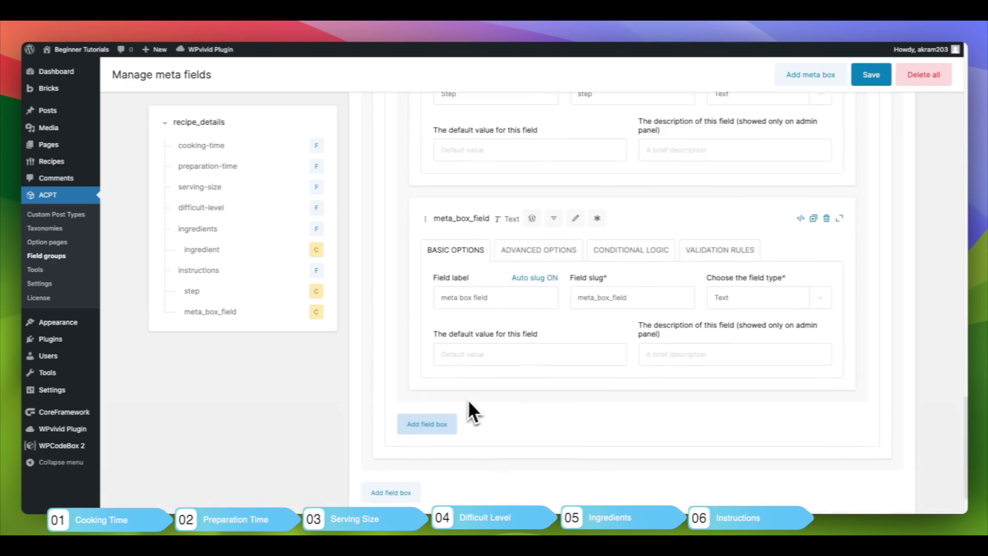
left_click(489, 295)
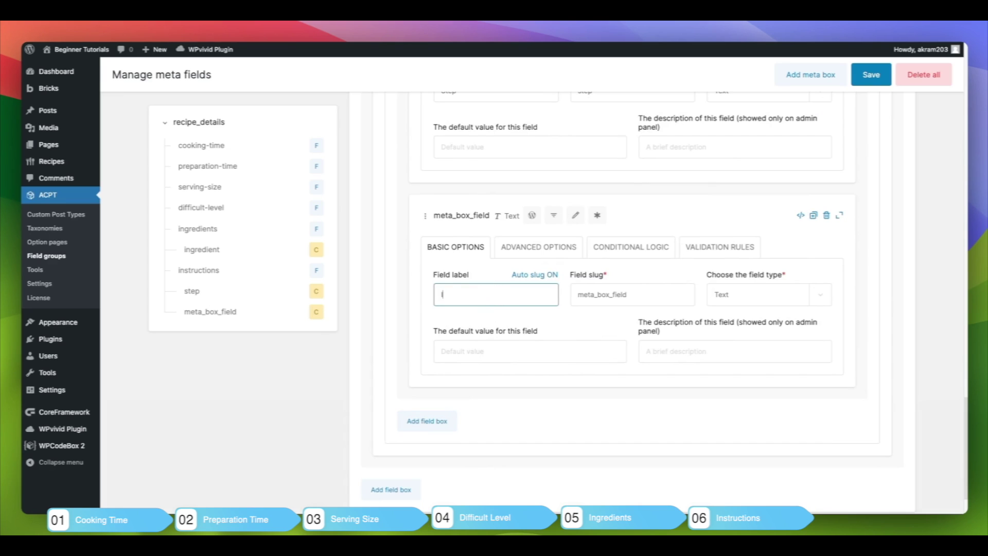
type("Instruction")
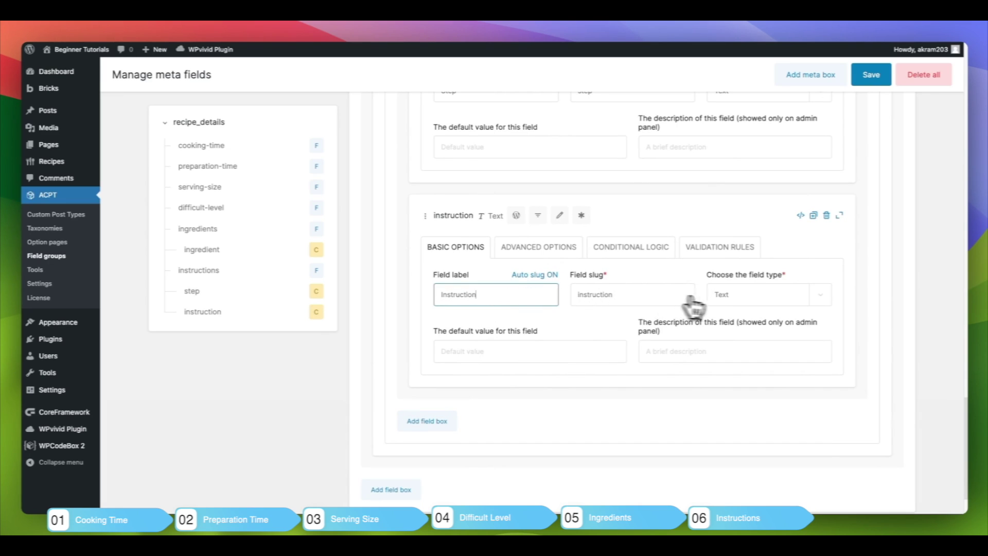
left_click(724, 298)
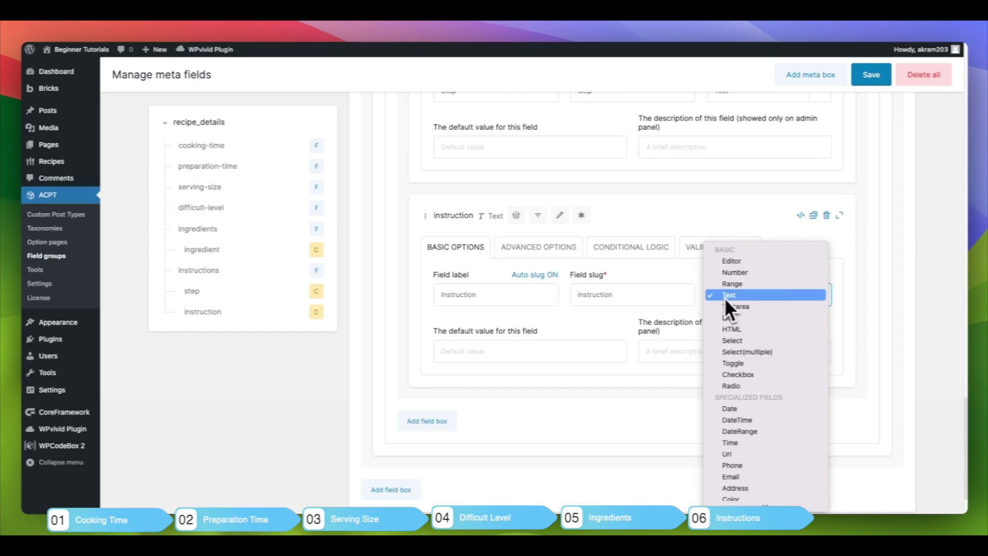
left_click(727, 308)
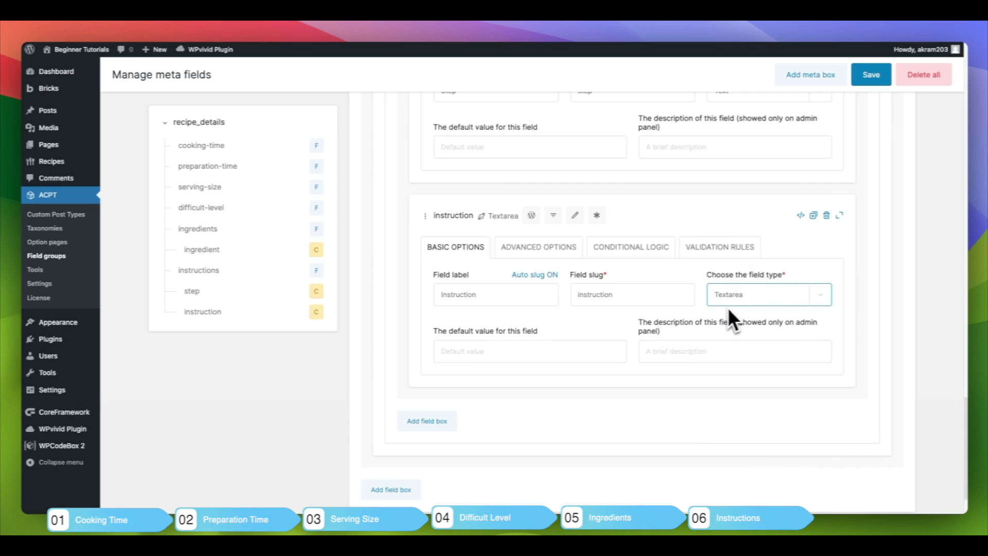
scroll(720, 311, "down", 1)
Add a field labelled 'Nutrition Information' and set its type to Repeater.
left_click(401, 472)
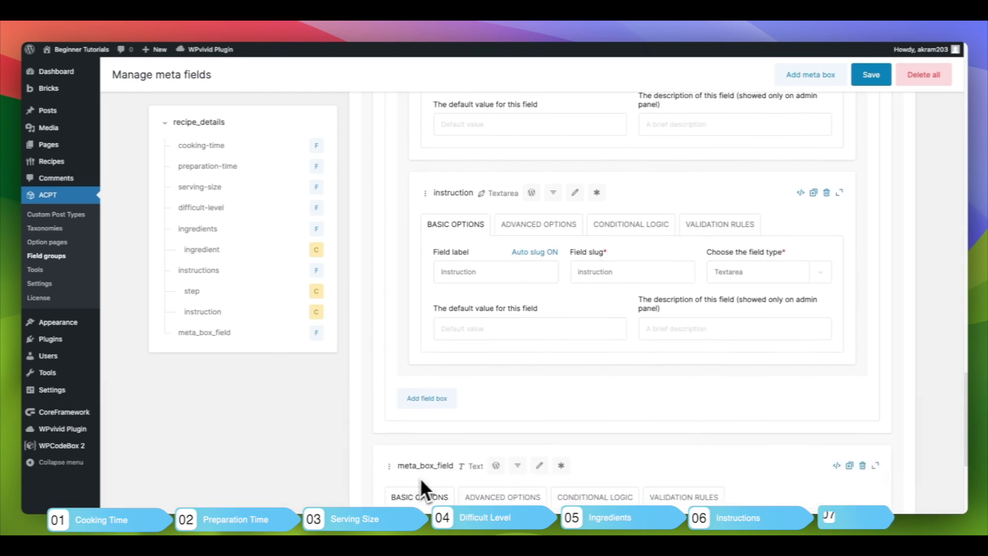
scroll(430, 483, "down", 5)
left_click(461, 302)
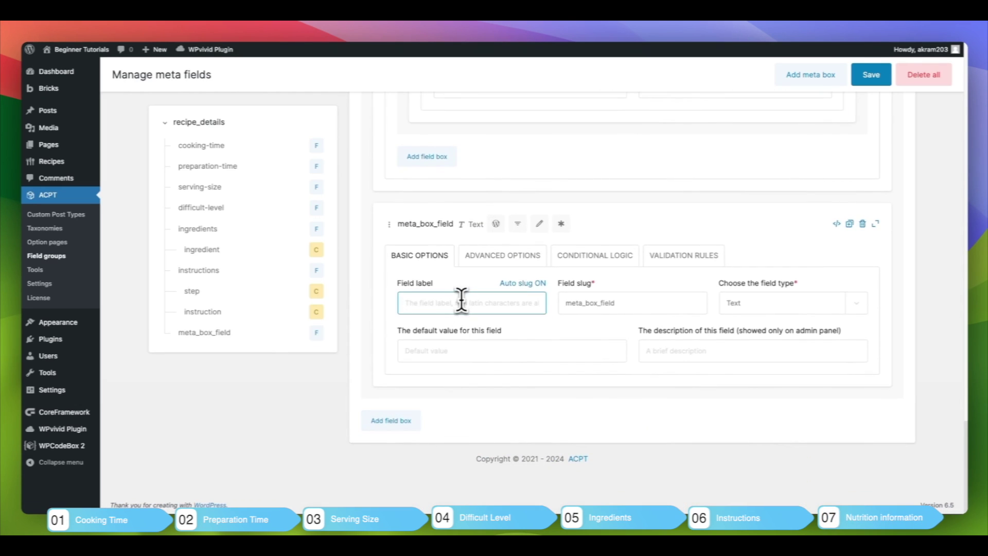
type("Nutritio")
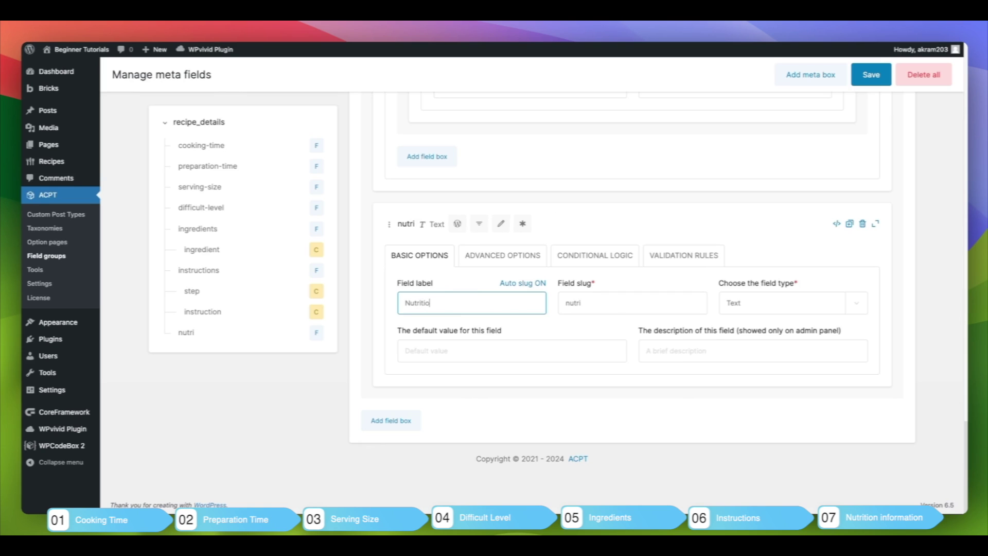
type("n ")
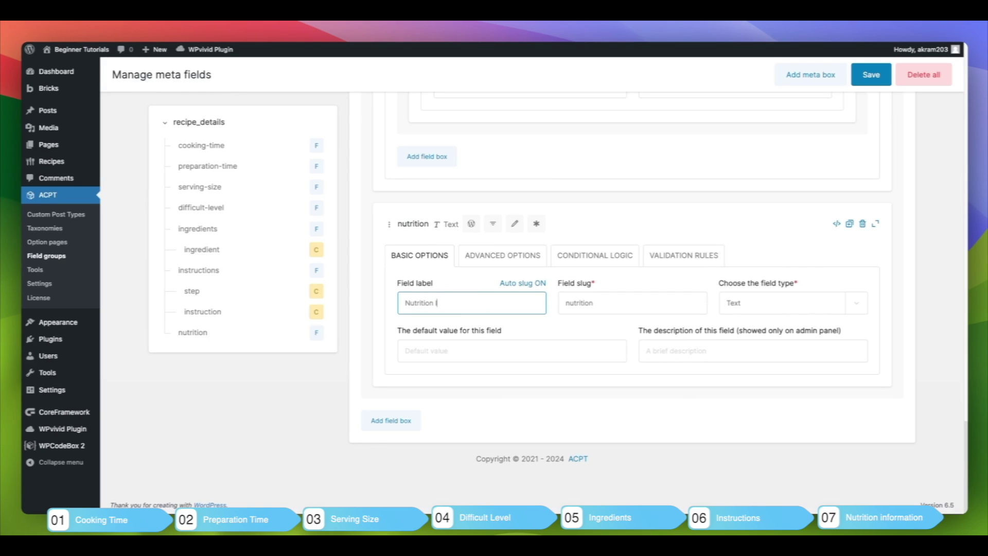
type("Informatio")
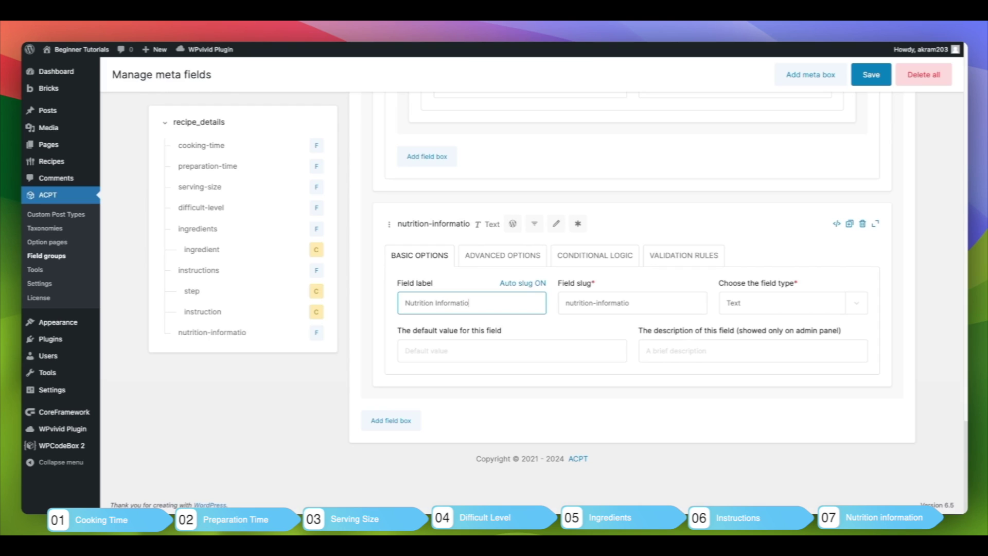
type("n")
left_click(790, 309)
scroll(777, 402, "down", 5)
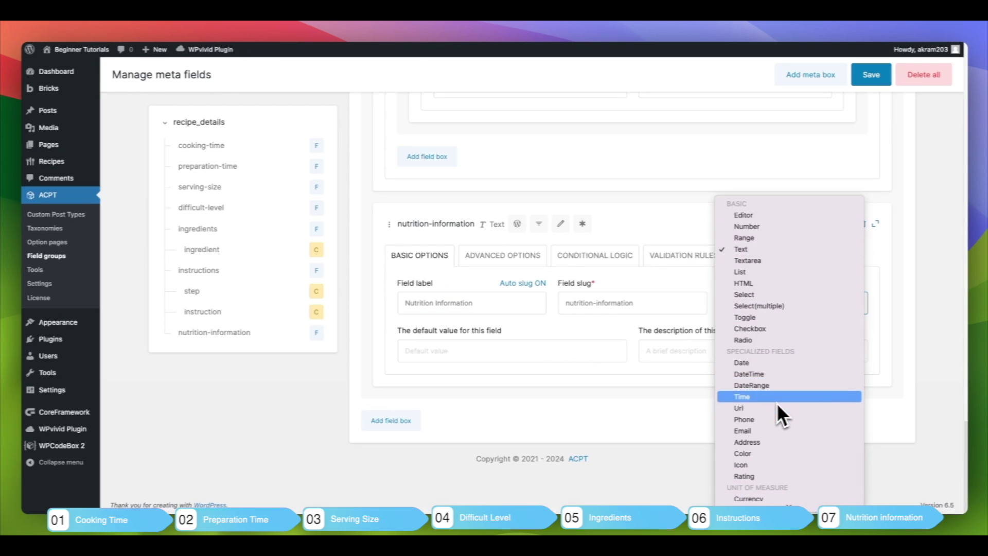
scroll(777, 403, "down", 2)
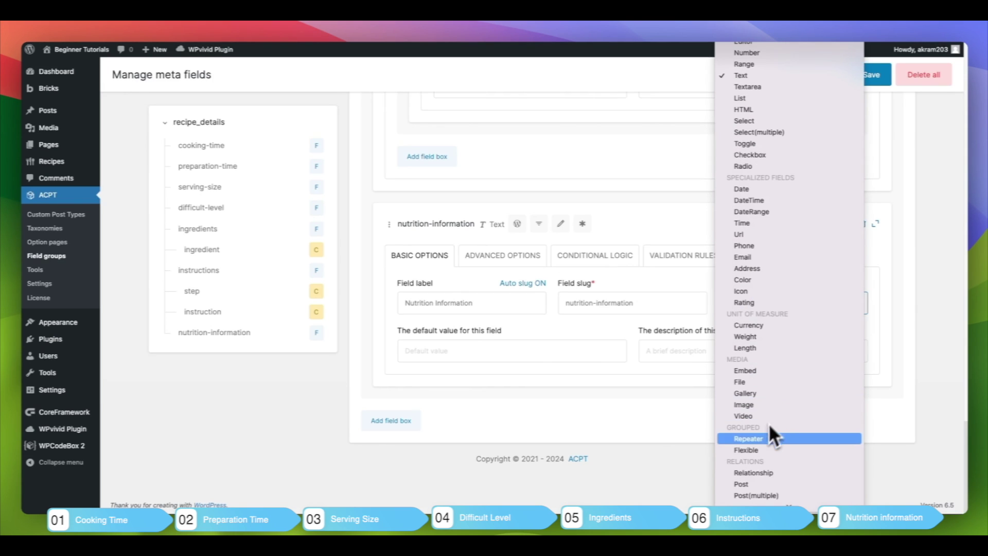
left_click(761, 439)
scroll(544, 441, "down", 2)
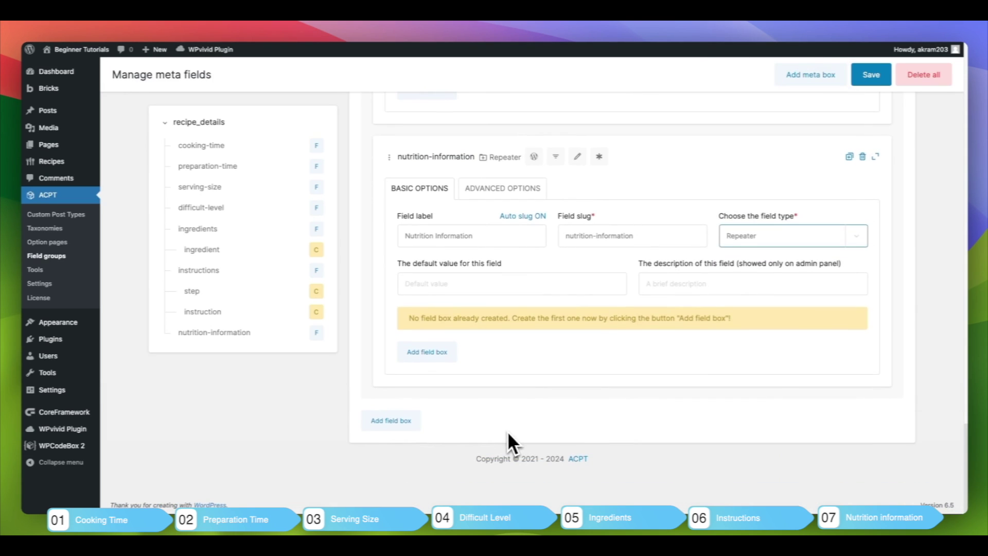
Add a sub-field labelled 'Nutrition Name' inside the Nutrition Information repeater.
left_click(432, 355)
scroll(456, 370, "down", 2)
left_click(506, 354)
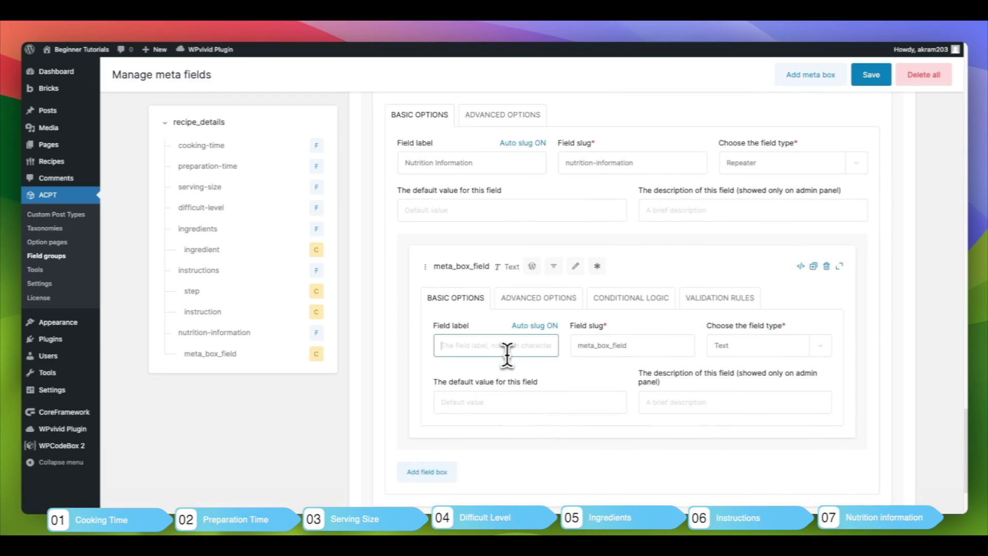
type("Nu")
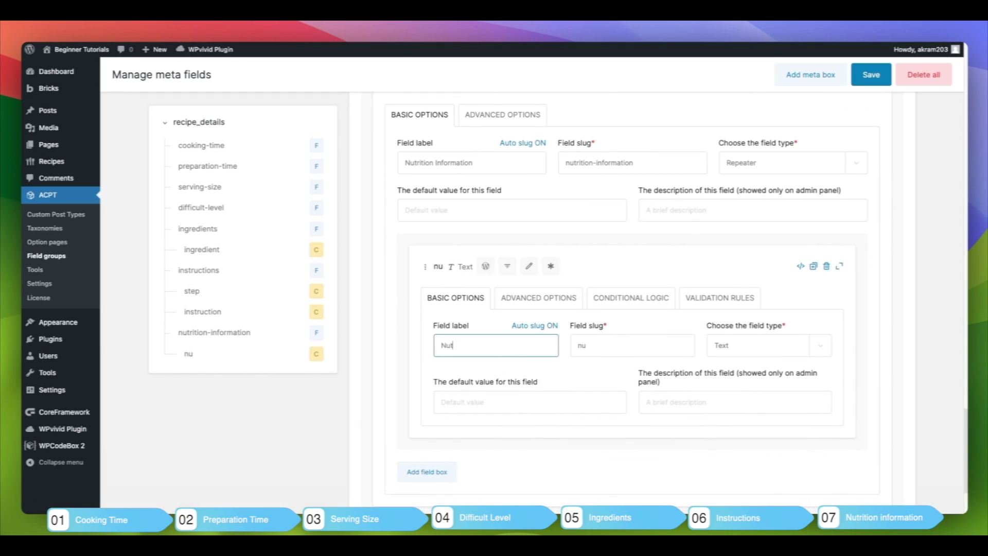
type("trition")
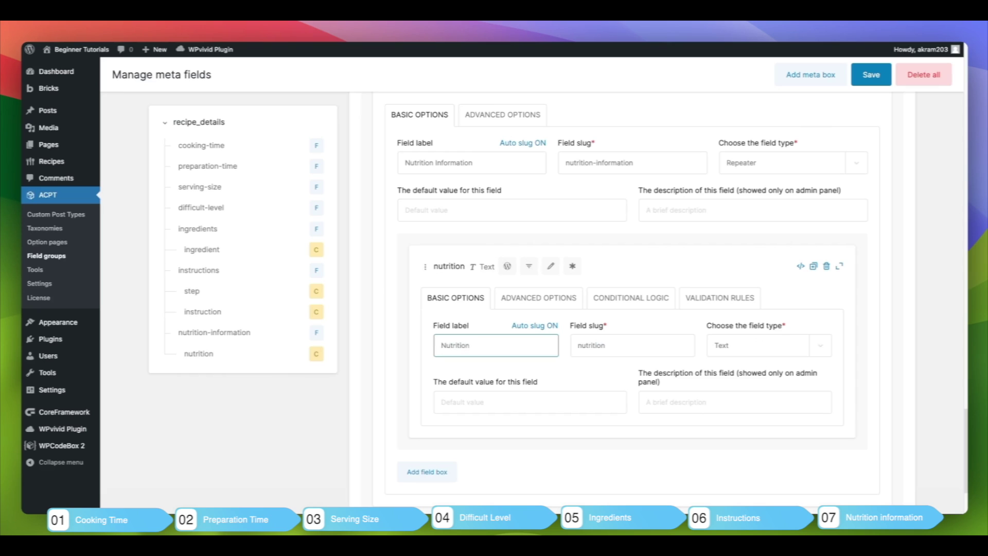
type(" Name")
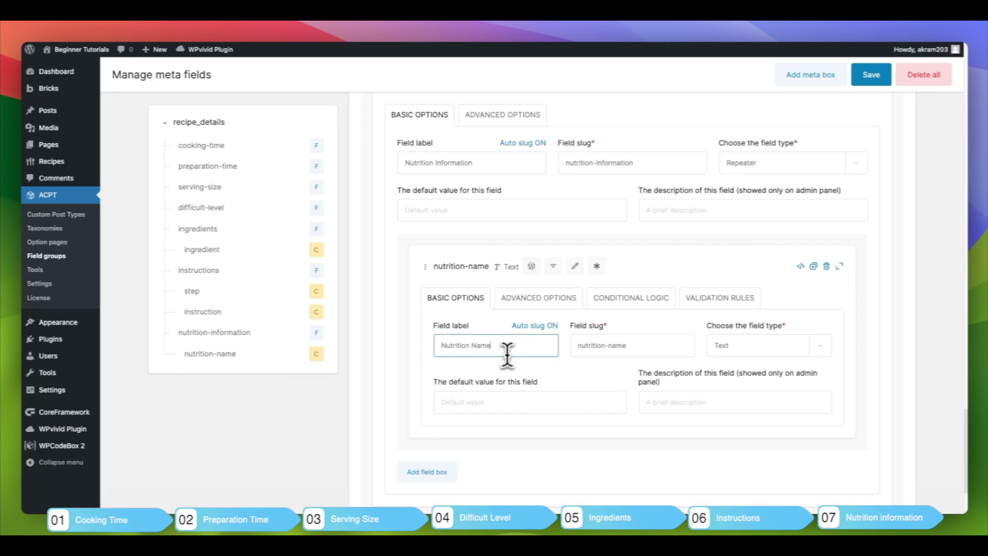
Add a second Text sub-field labelled 'Measurement' to the repeater.
left_click(433, 472)
scroll(478, 429, "down", 2)
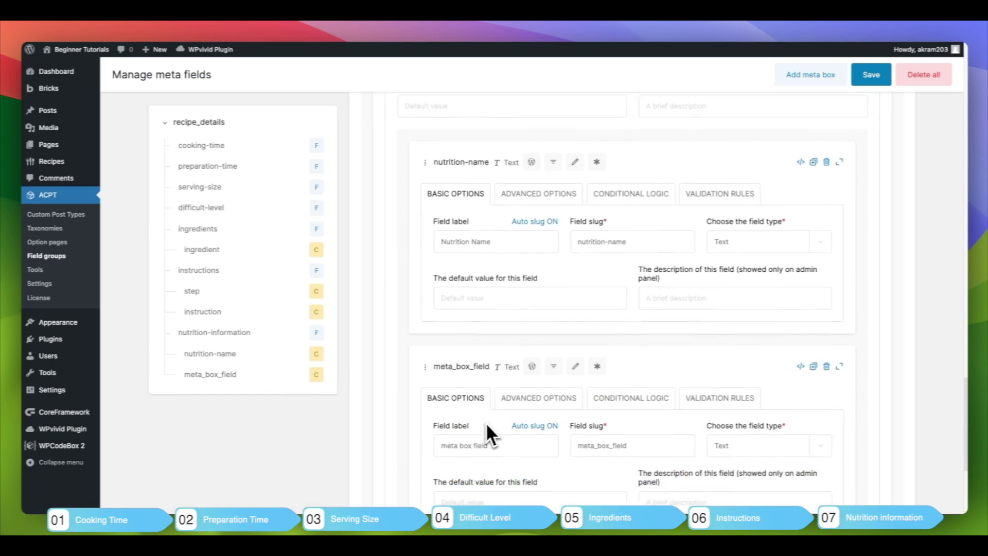
scroll(486, 422, "down", 1)
triple_click(485, 389)
key("BackSpace")
type("M")
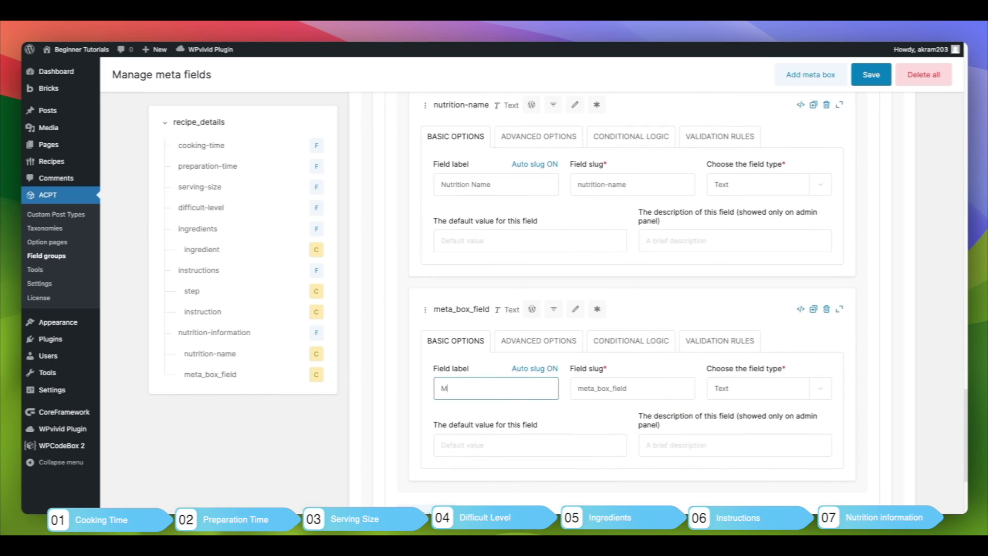
type("easurement")
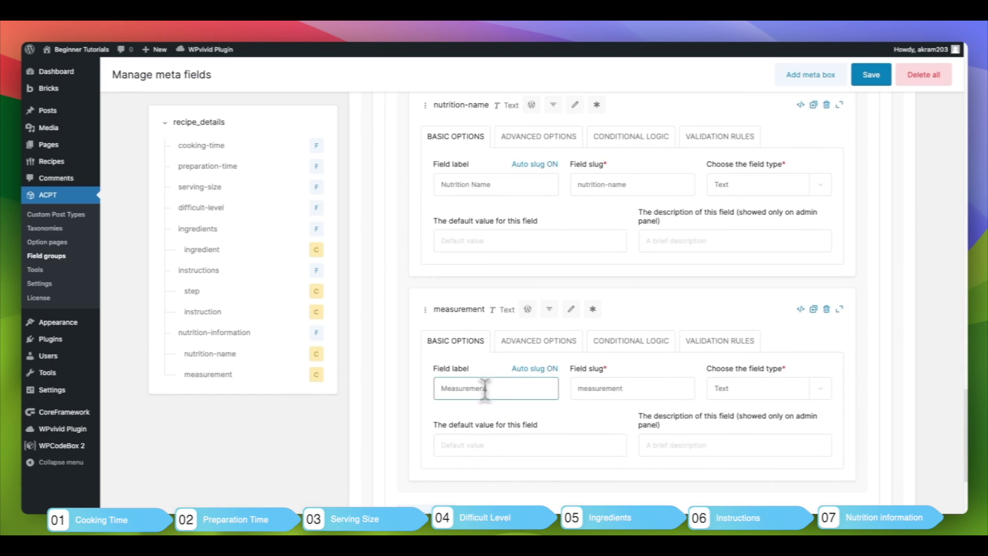
scroll(484, 389, "down", 1)
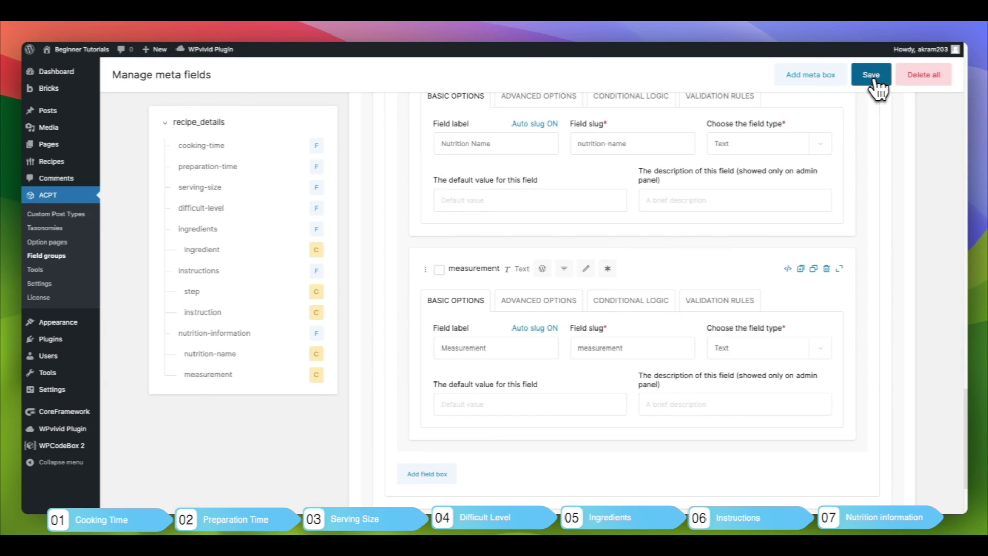
Save the field group and confirm in its Location details that it targets recipes.
left_click(875, 84)
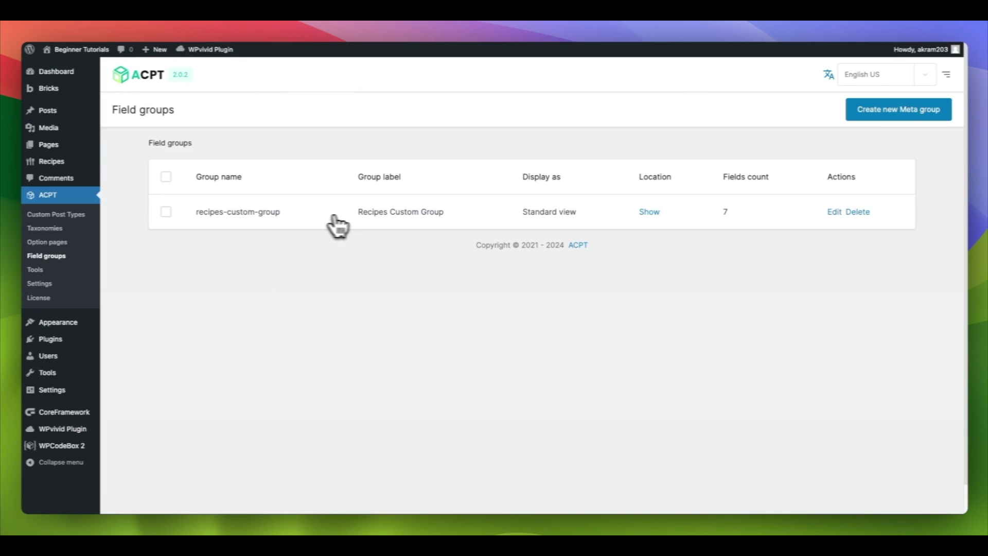
left_click(650, 215)
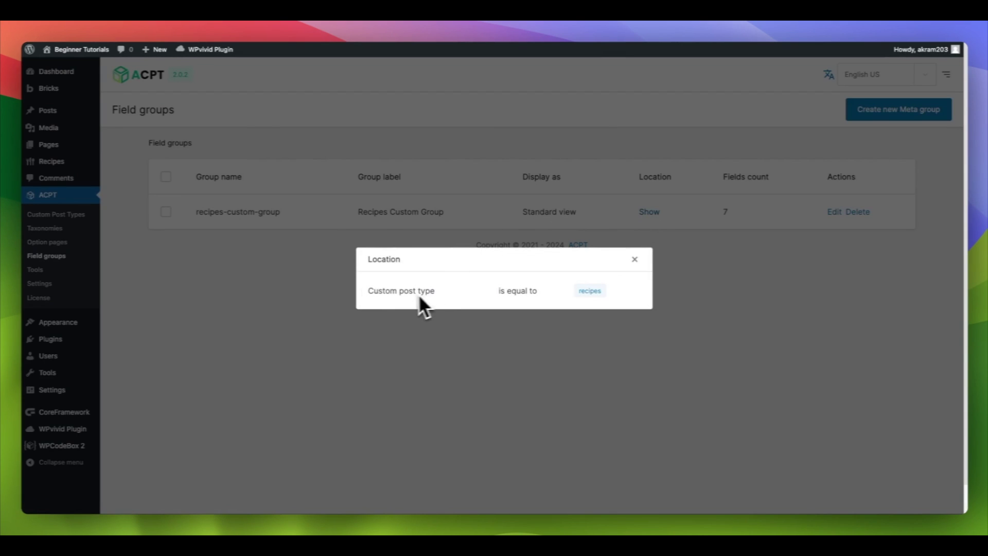
left_click(634, 260)
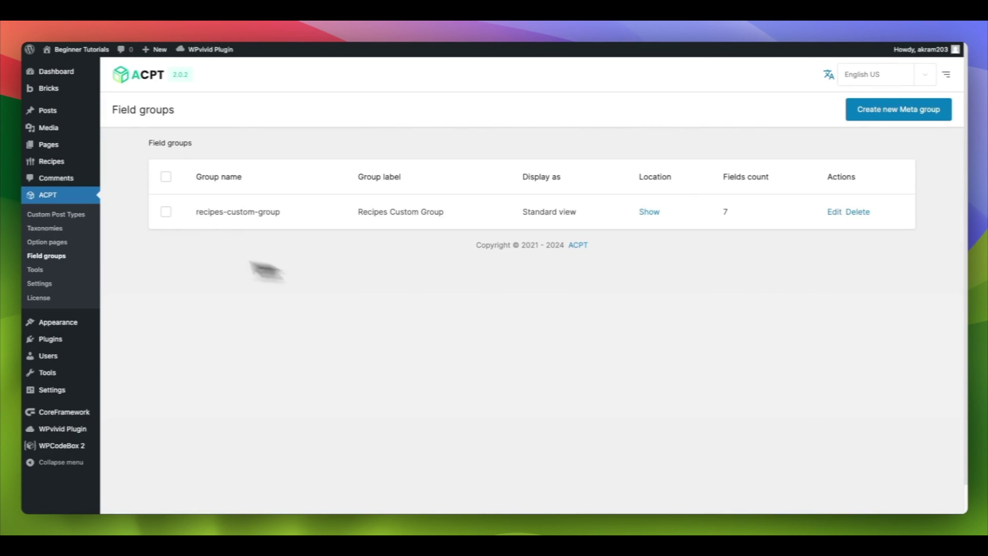
Start a new recipe from the Recipes list.
mouse_move(61, 168)
left_click(123, 162)
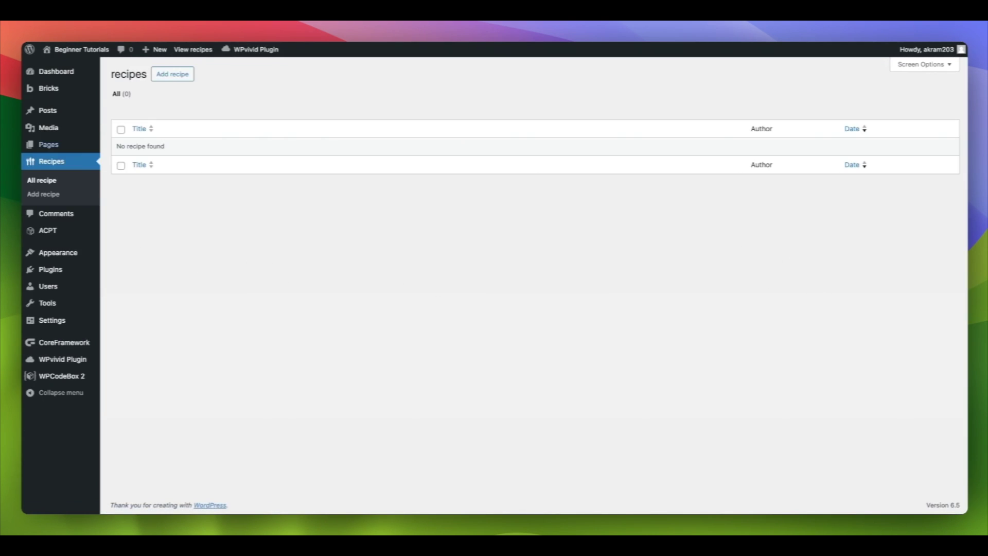
left_click(173, 74)
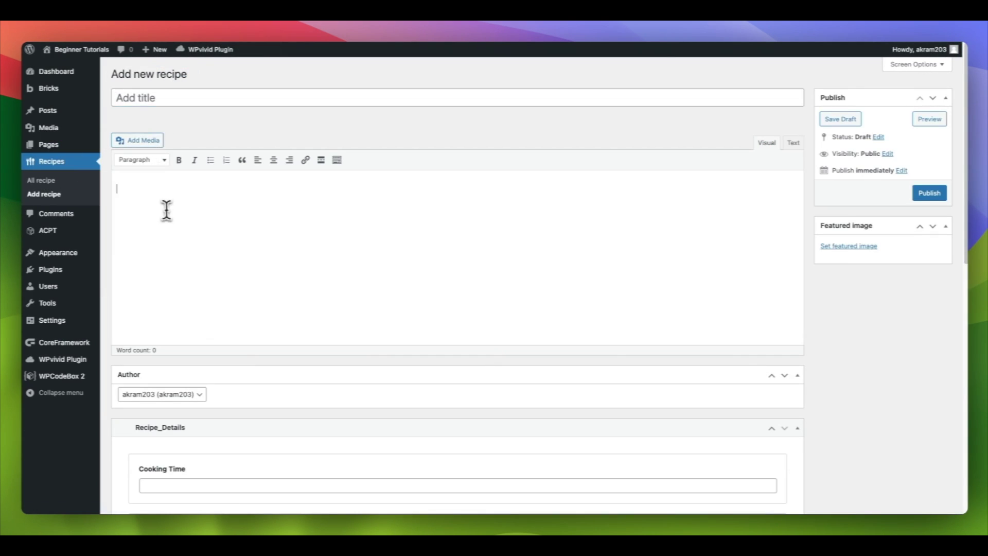
In Recipe_Details, check the difficulty choices and add one ingredient row and one instruction step.
scroll(165, 221, "down", 5)
scroll(171, 260, "down", 2)
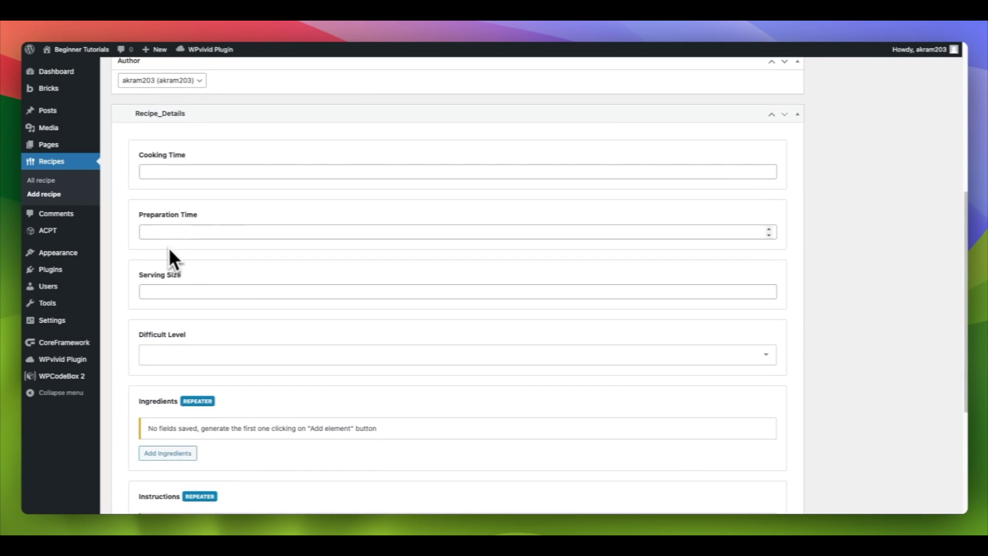
scroll(169, 257, "down", 3)
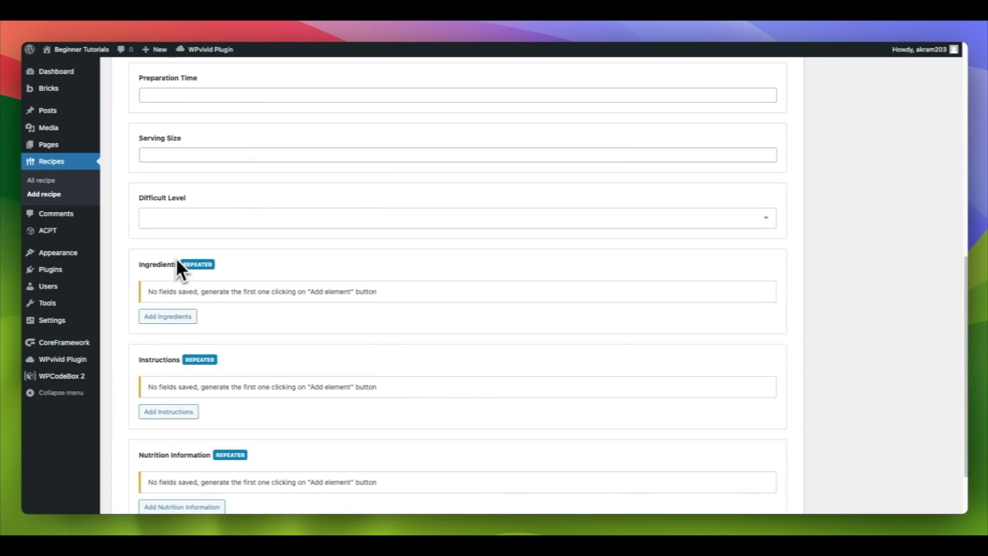
left_click(171, 219)
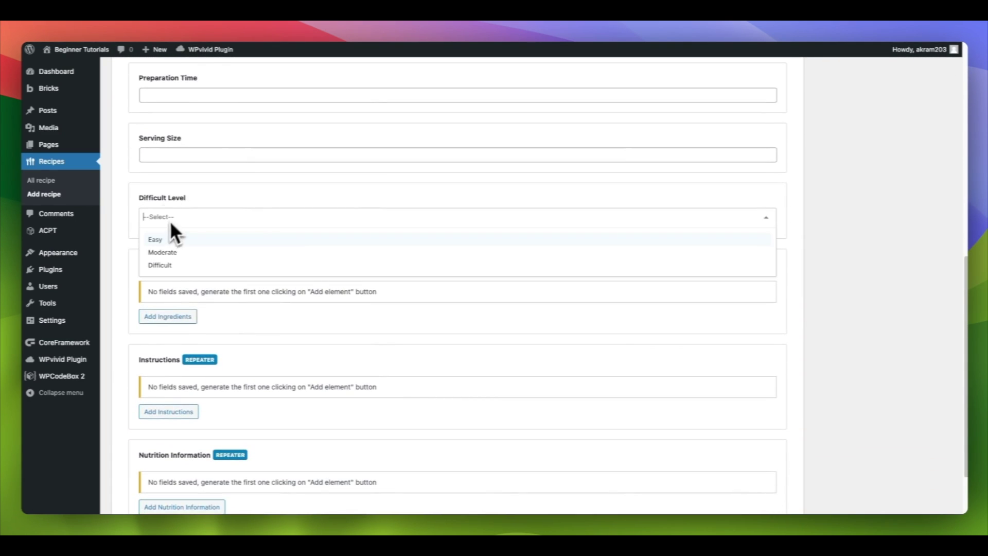
left_click(176, 316)
scroll(180, 309, "down", 2)
left_click(182, 337)
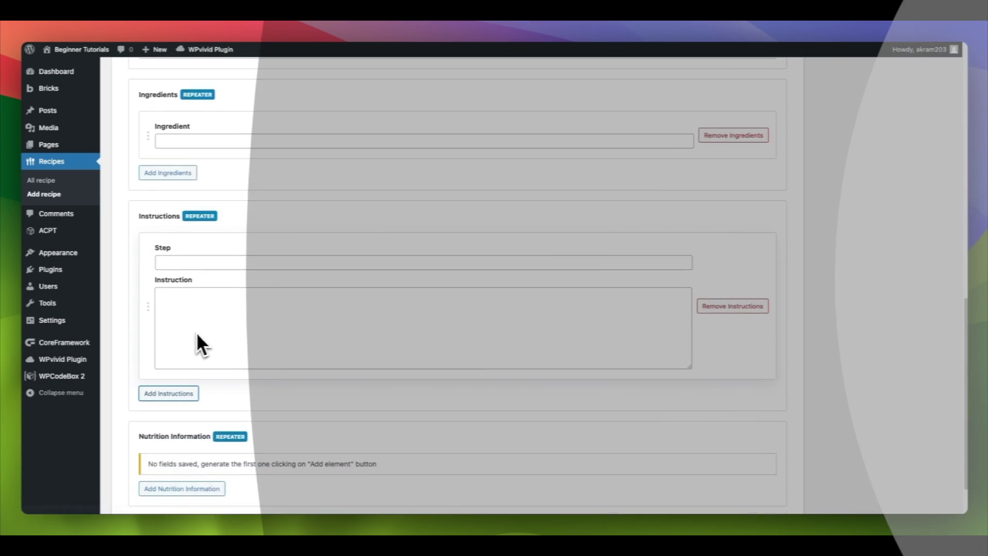